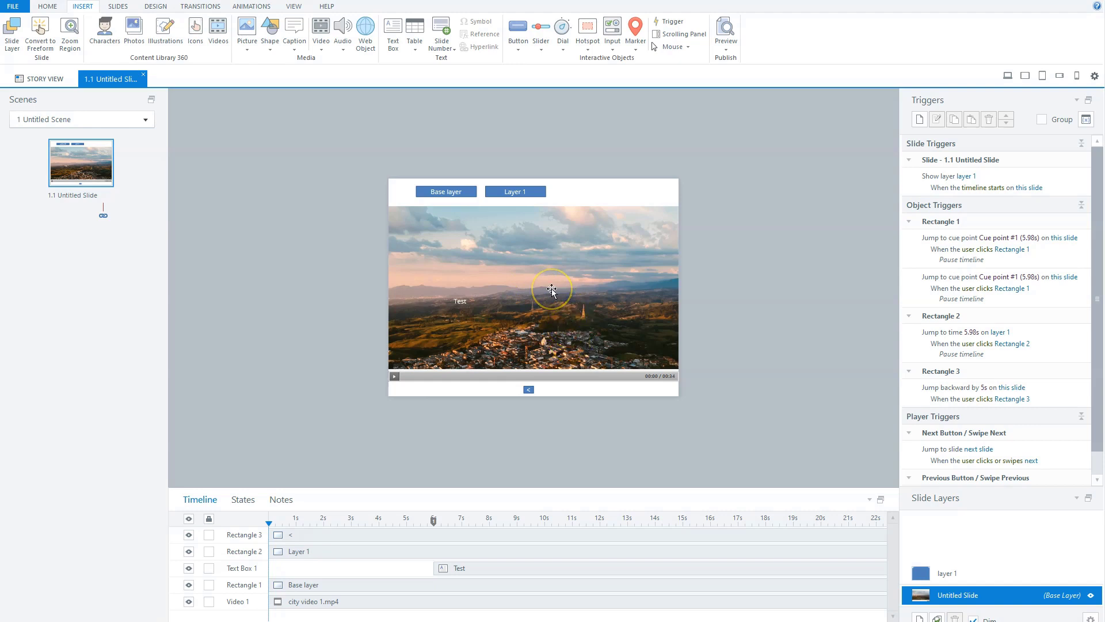
# - Delete the duplicate Rectangle 1 Jump to cue point trigger and confirm the deletion
pyautogui.click(459, 188)
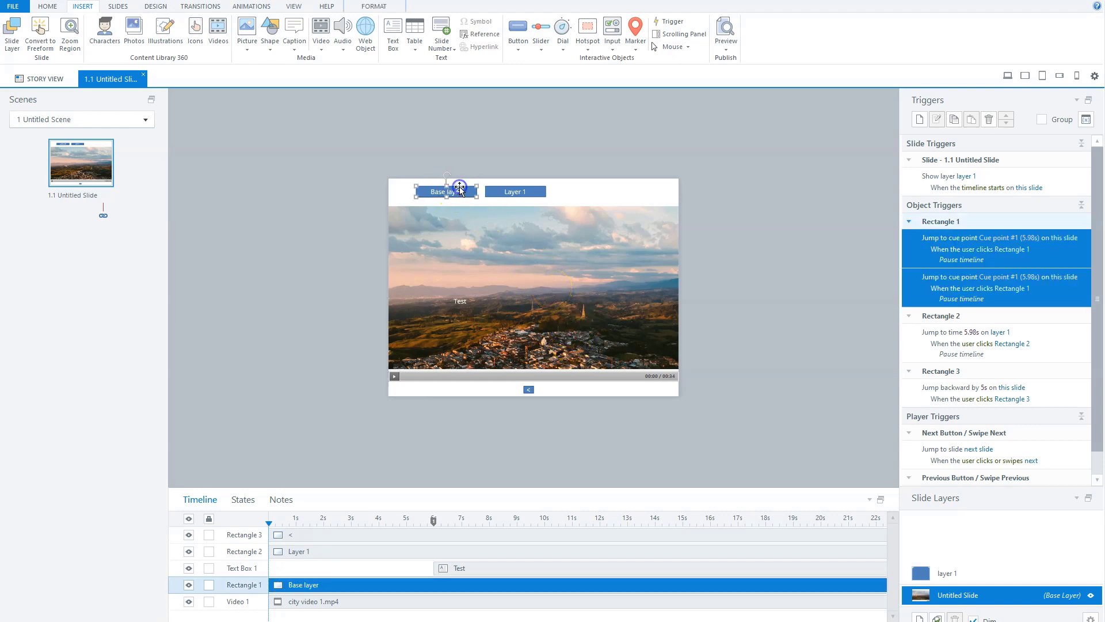
pyautogui.click(1065, 292)
pyautogui.press('Delete')
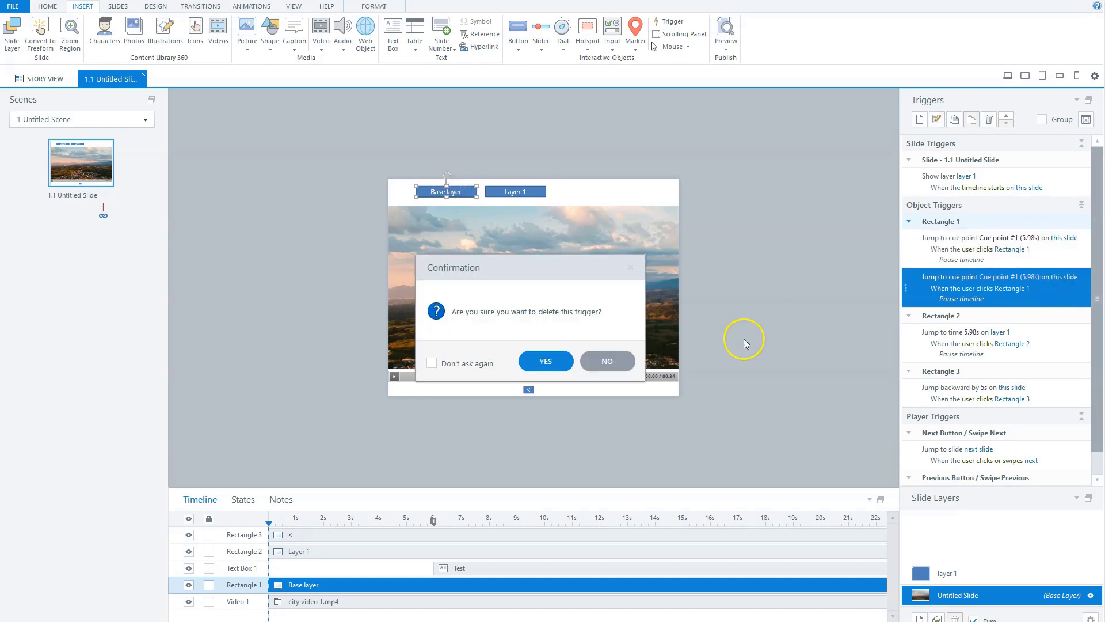
pyautogui.click(555, 355)
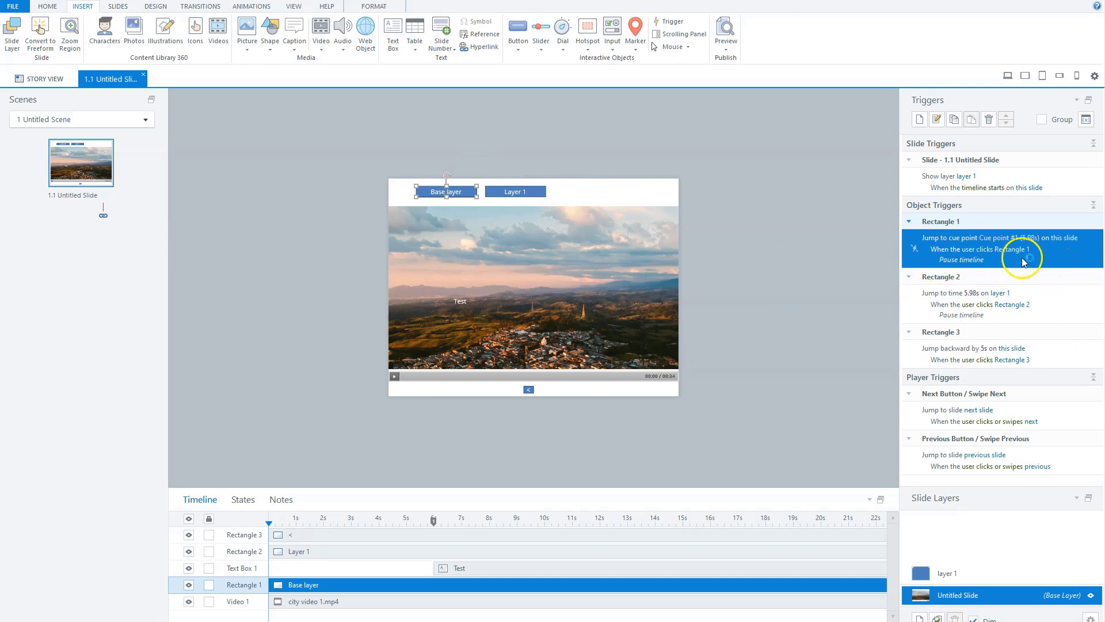
# - Review the remaining trigger's jump target, keeping Cue point #1 (5.98s)
pyautogui.click(969, 239)
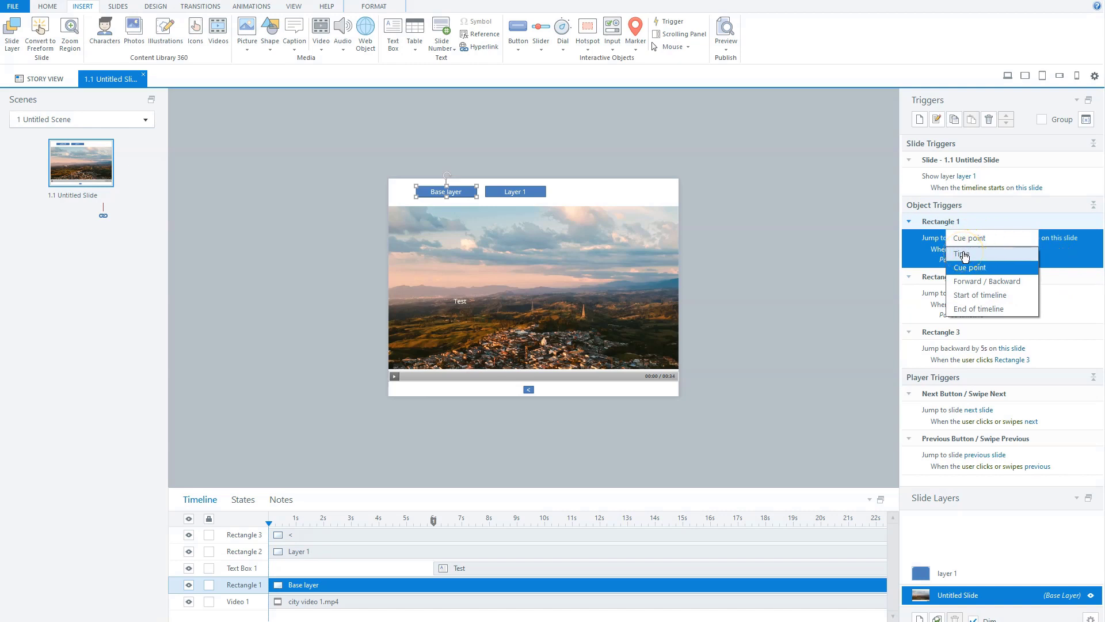
pyautogui.click(1084, 282)
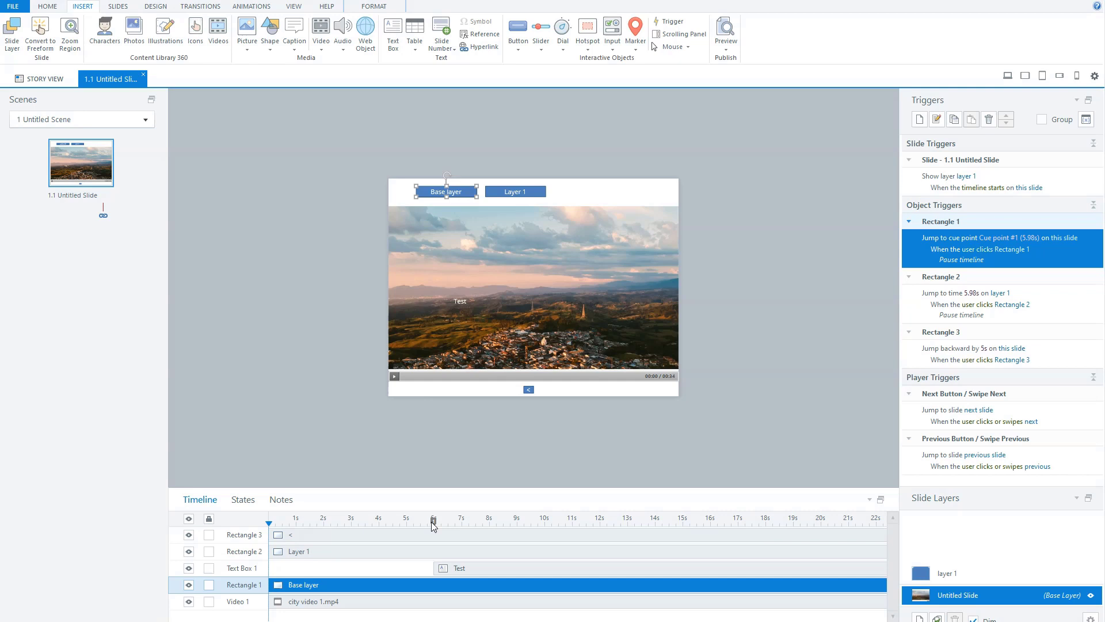
pyautogui.click(437, 193)
pyautogui.click(726, 49)
# - Open Rectangle 1's jump-to-Cue point #1 (5.98s) trigger and check its Pause timeline option
pyautogui.doubleClick(1039, 254)
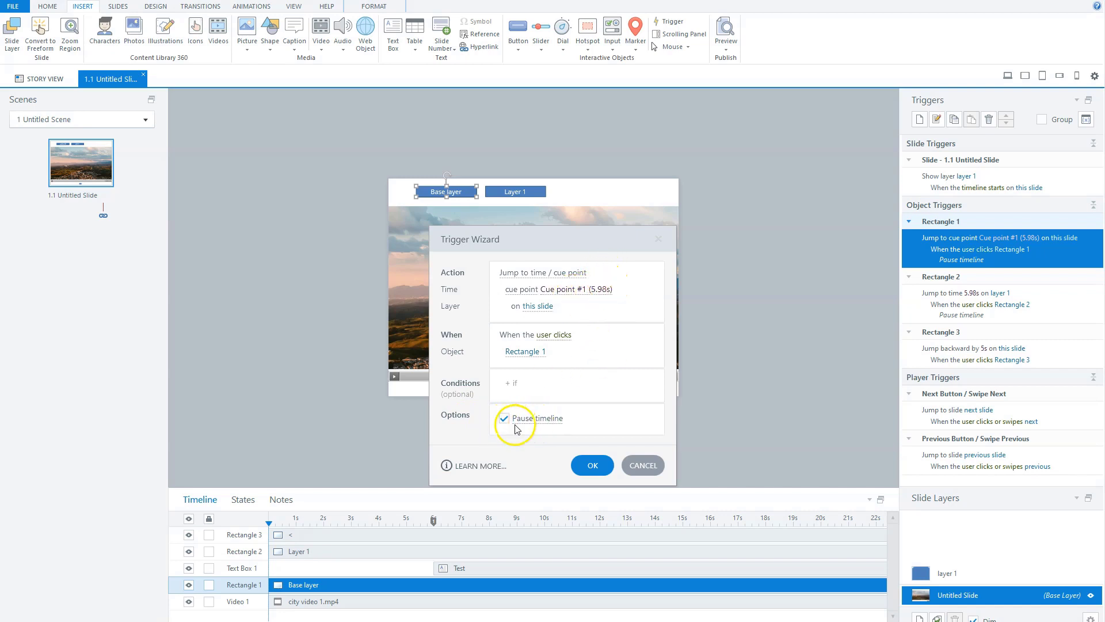
pyautogui.click(549, 422)
pyautogui.click(458, 436)
# - Accept the trigger settings, view layer 1's blue shape, then return to the base layer
pyautogui.click(588, 464)
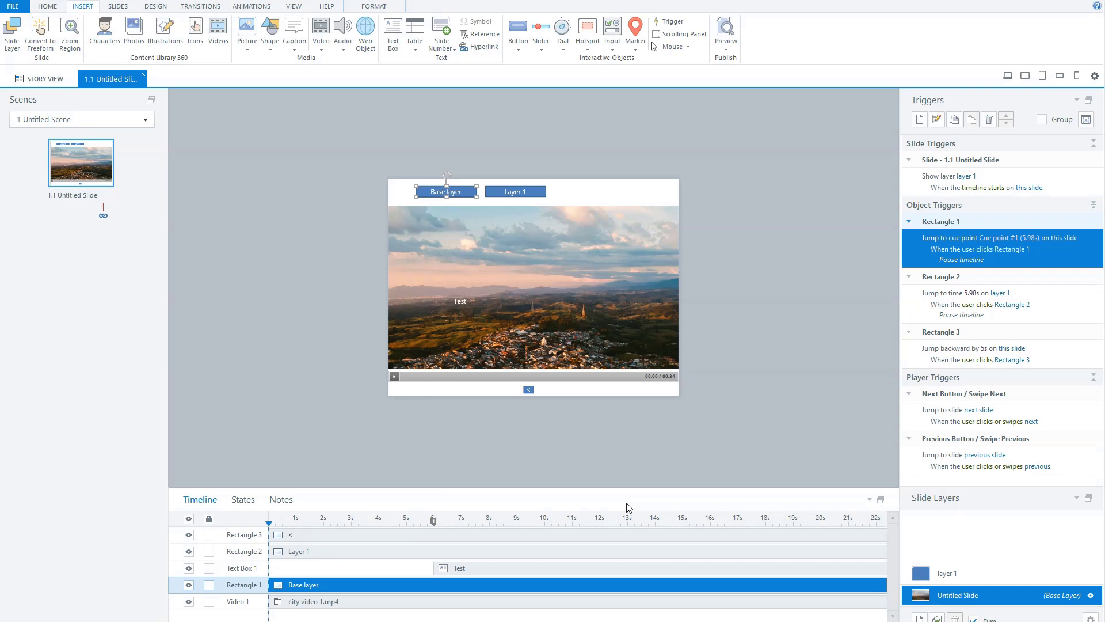
pyautogui.click(983, 572)
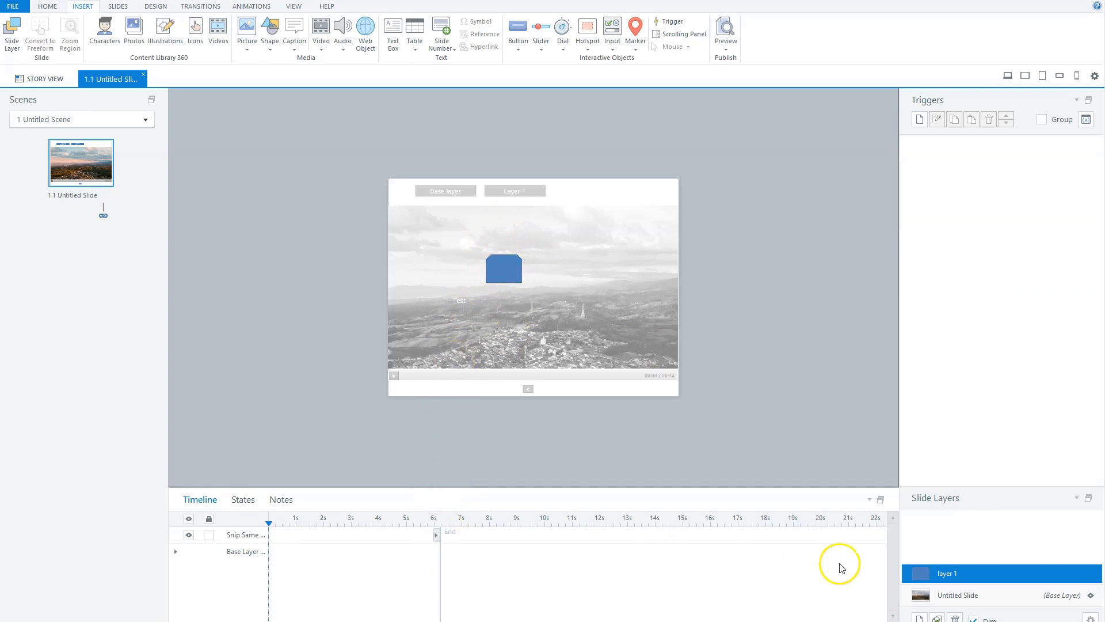
pyautogui.click(982, 594)
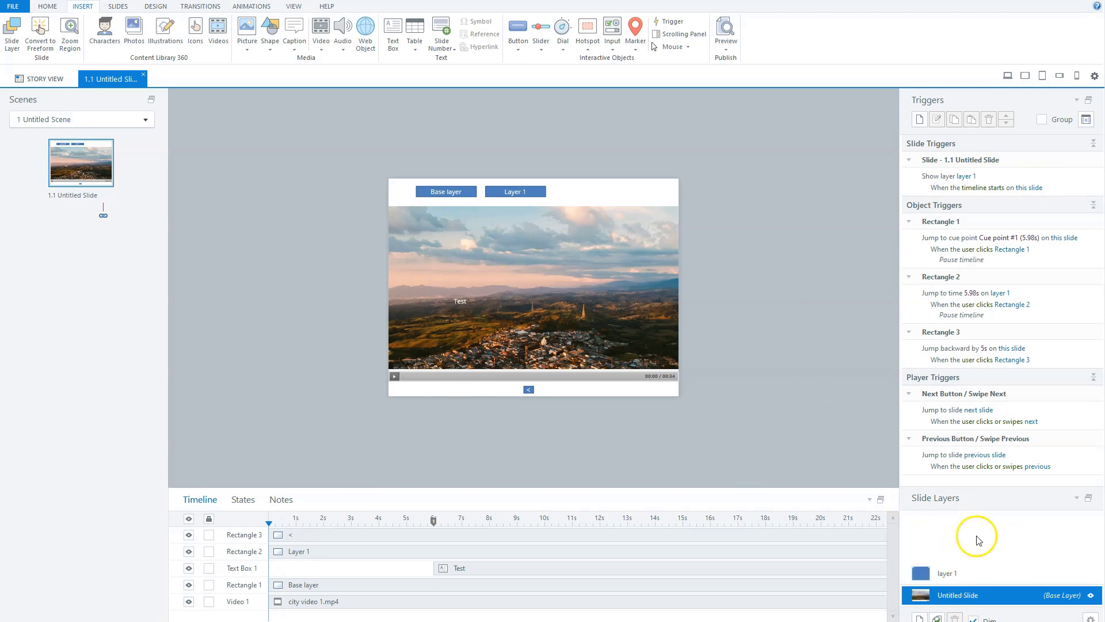
# - Confirm Rectangle 2's trigger jumps to 5.98s on layer 1 with Pause timeline, then list preview choices
pyautogui.click(535, 191)
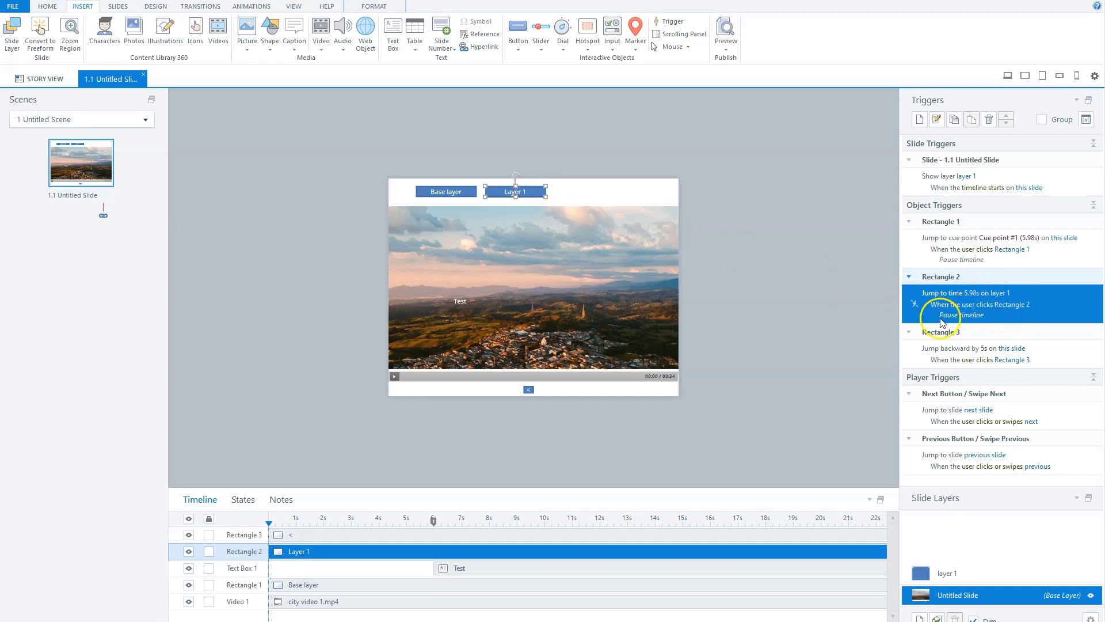
pyautogui.click(1000, 318)
pyautogui.click(1060, 300)
pyautogui.doubleClick(1060, 297)
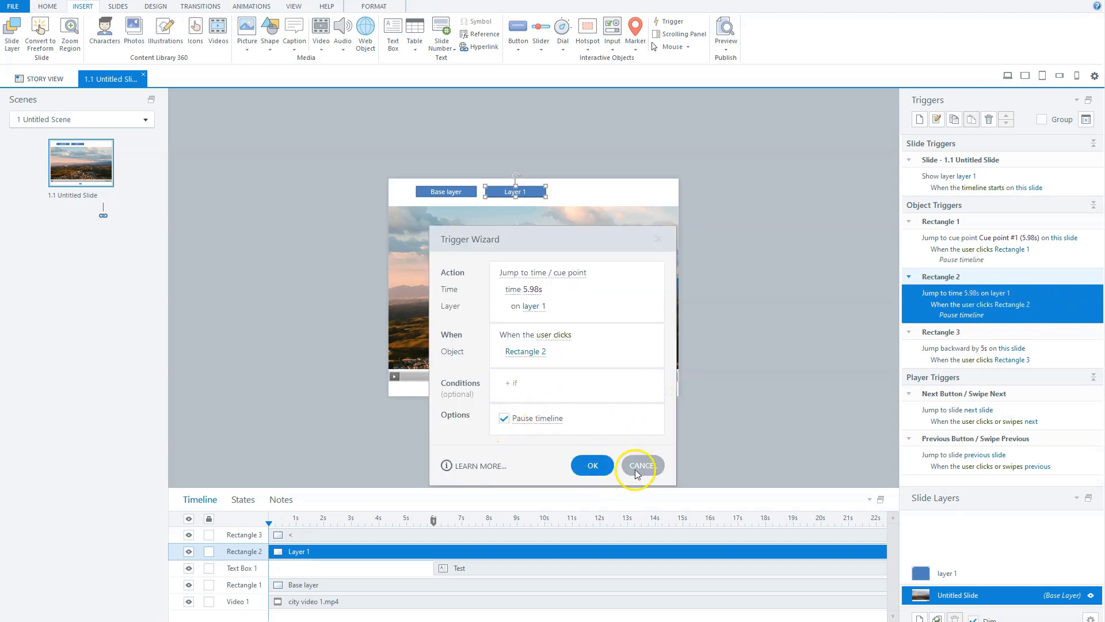
pyautogui.click(590, 460)
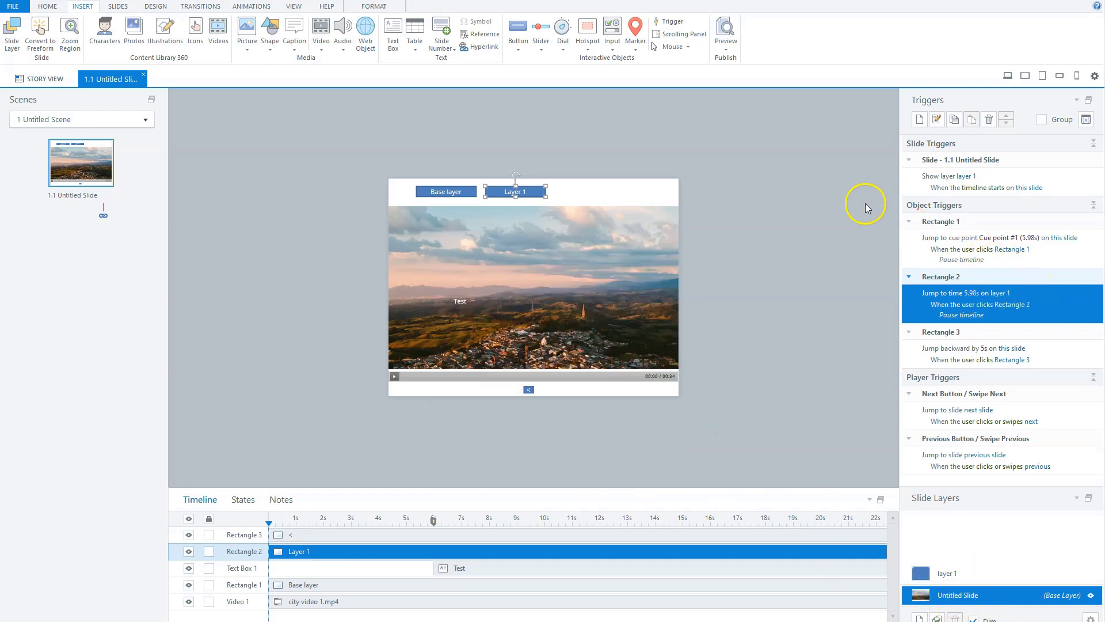
pyautogui.click(726, 46)
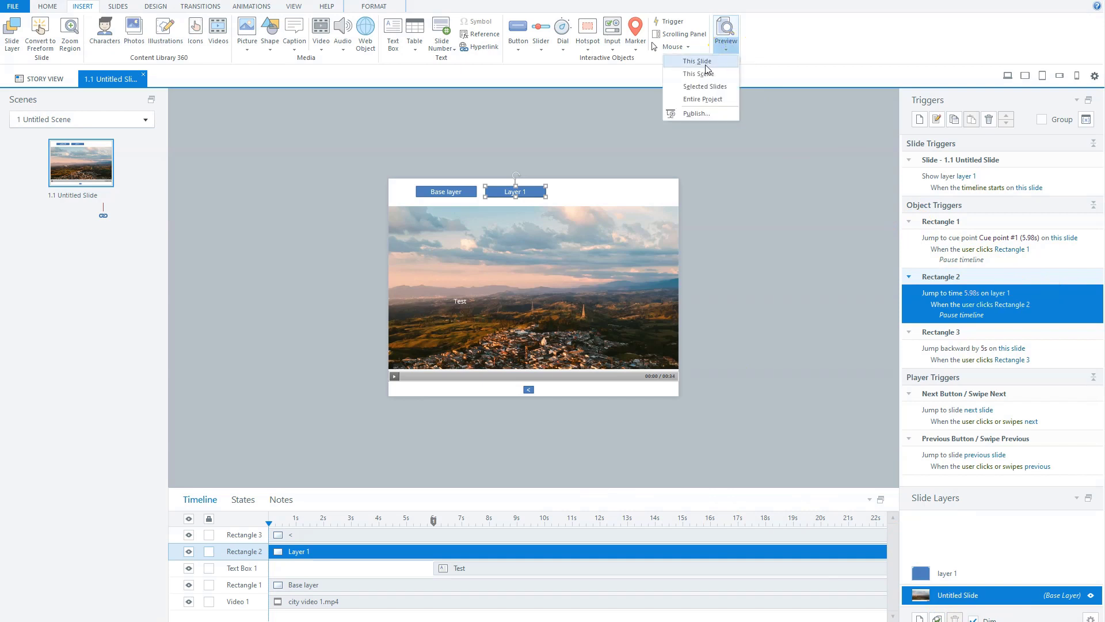
# - Preview this slide and test the Layer 1 button and the blue layer 1 shape
pyautogui.click(707, 63)
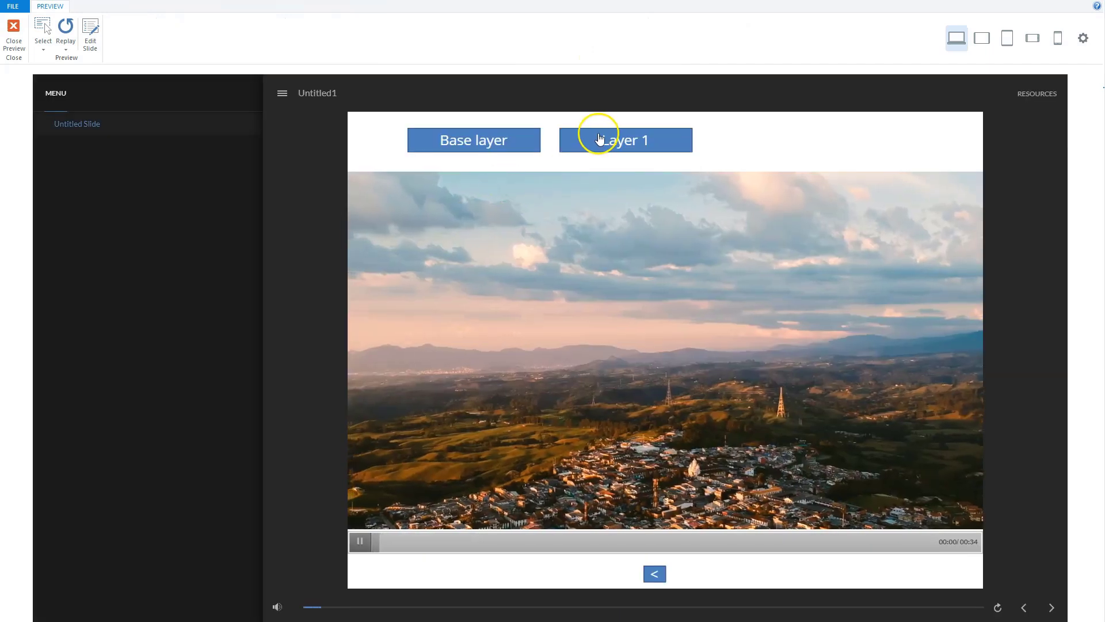
pyautogui.click(596, 140)
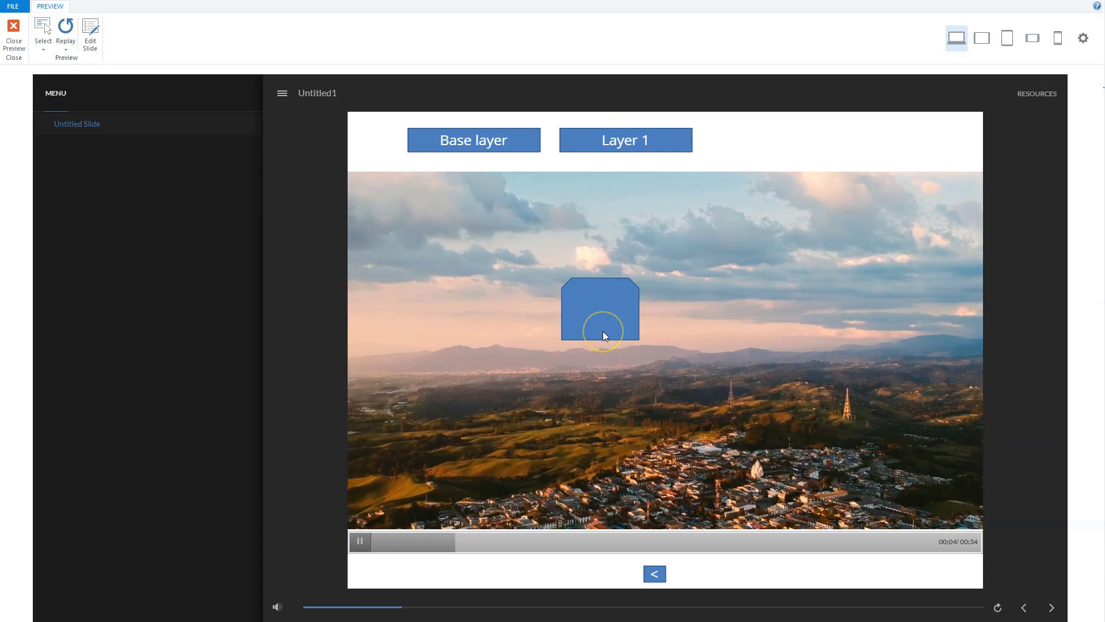
pyautogui.click(584, 339)
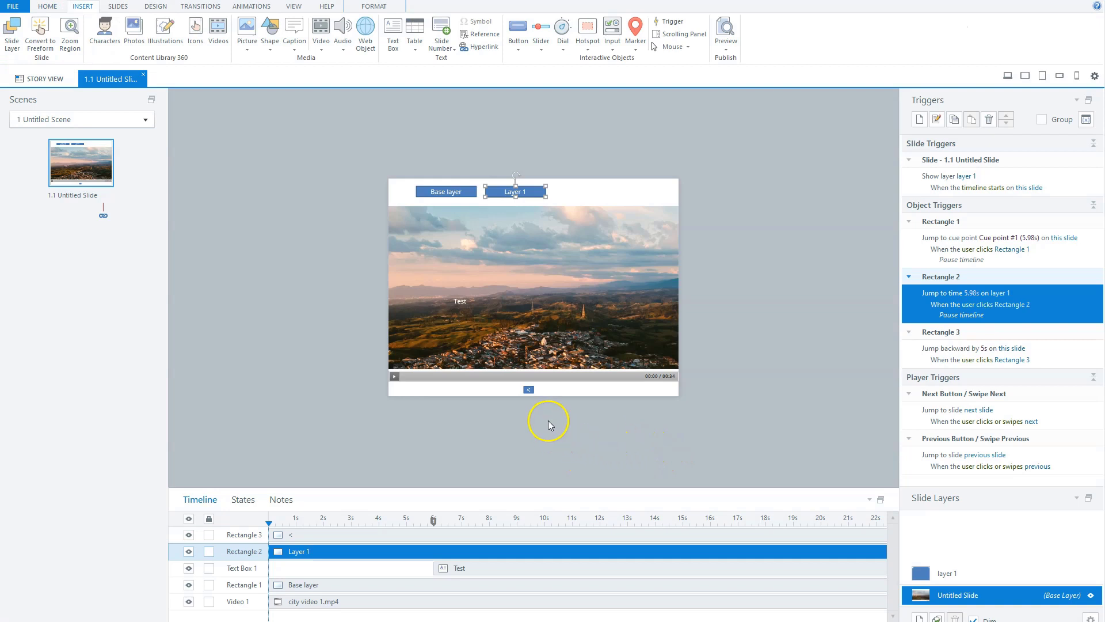
pyautogui.click(529, 390)
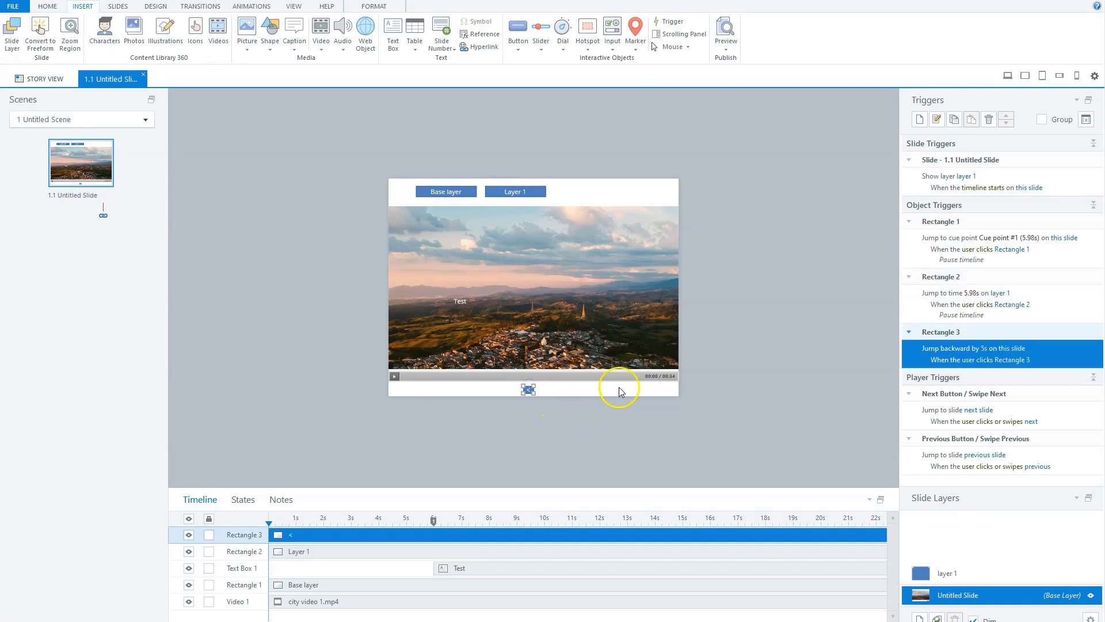
pyautogui.moveTo(918, 363)
pyautogui.click(725, 46)
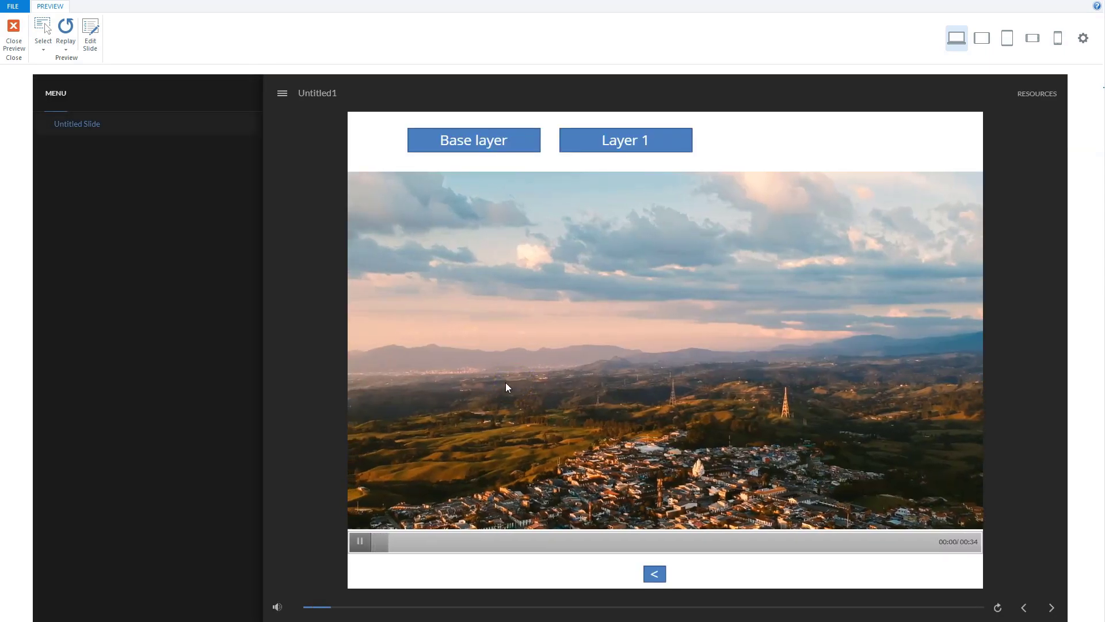
# - Test the '<' back button repeatedly during playback, rewinding the video, e.g. from 00:11 to 00:08
pyautogui.click(655, 574)
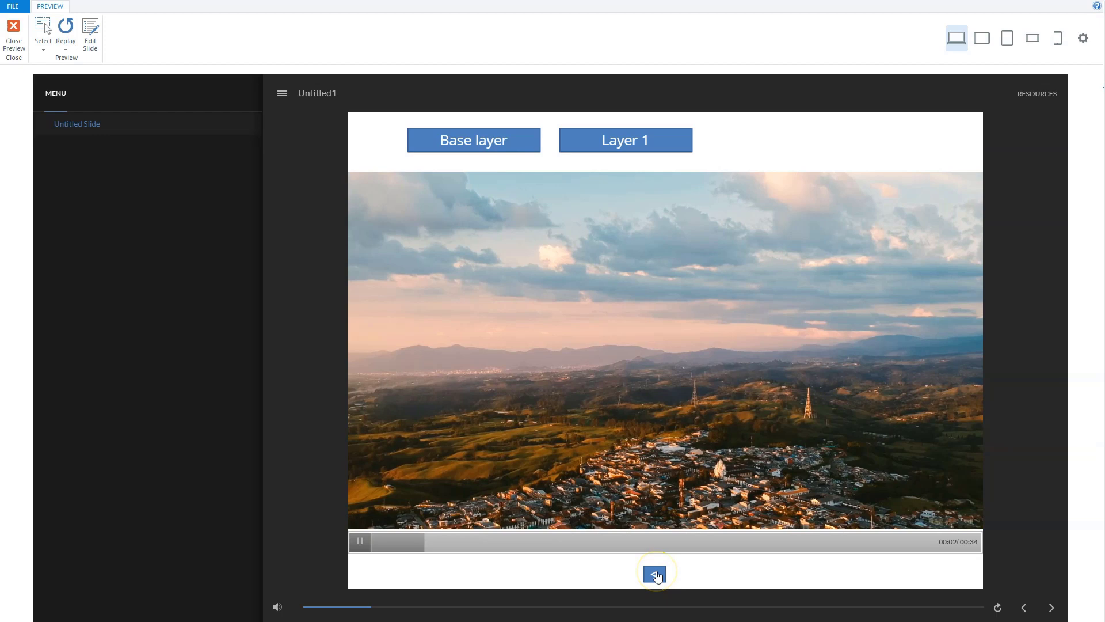
pyautogui.click(387, 541)
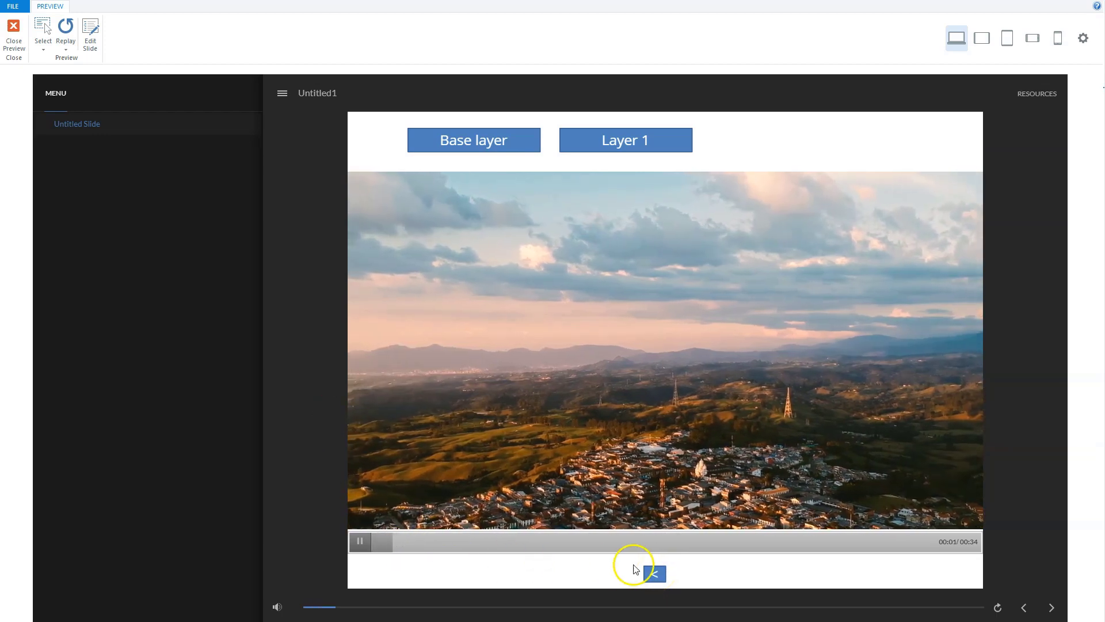
pyautogui.click(381, 541)
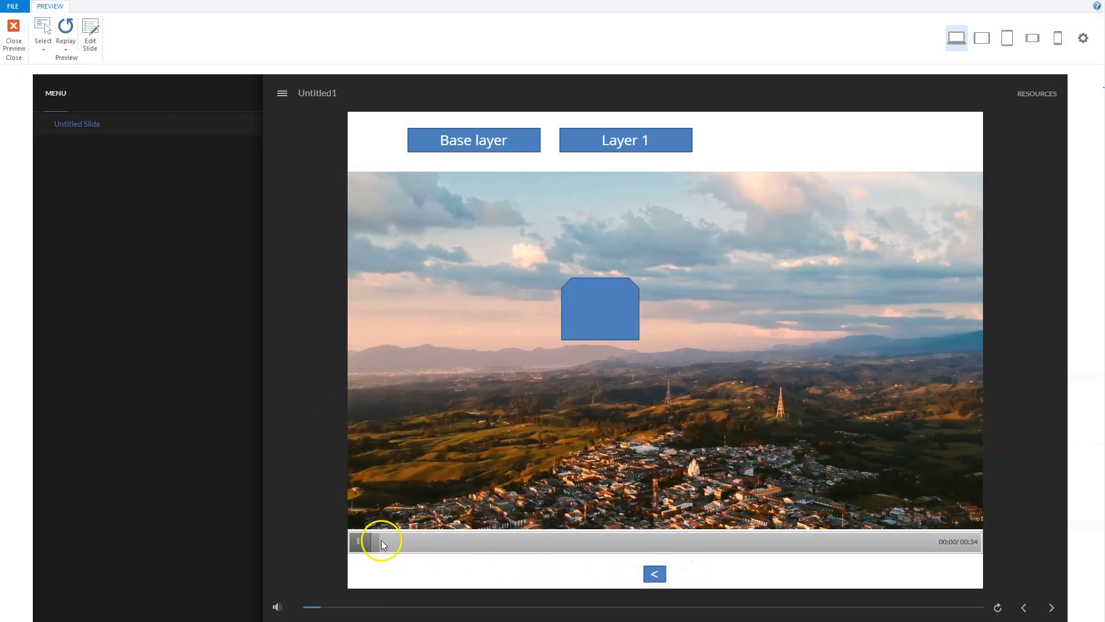
pyautogui.click(16, 31)
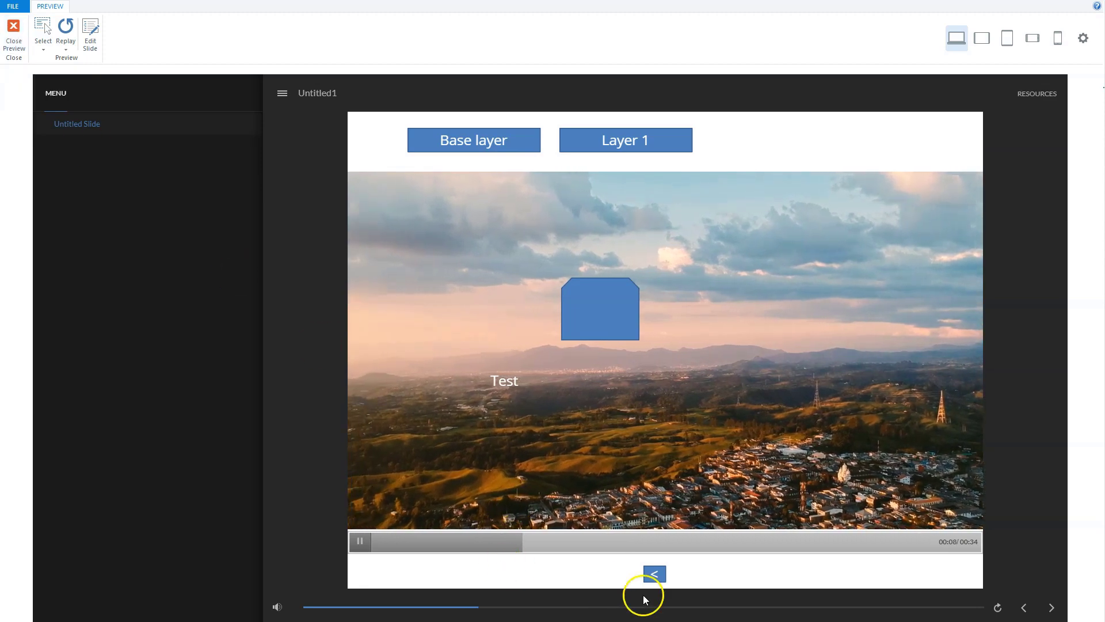
pyautogui.click(655, 574)
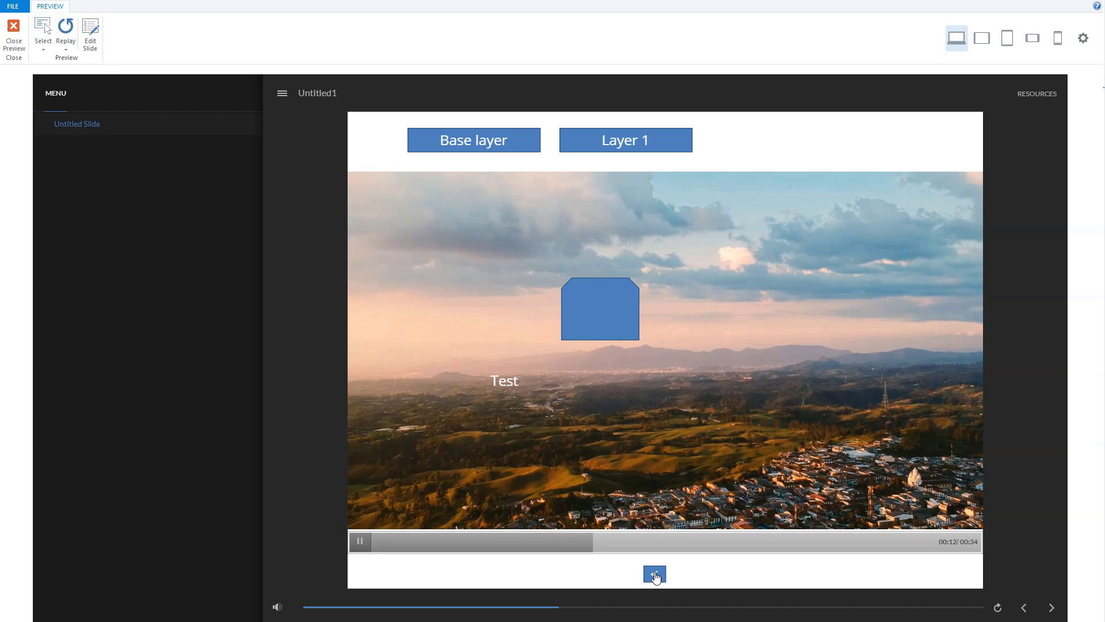
pyautogui.click(654, 575)
pyautogui.click(558, 541)
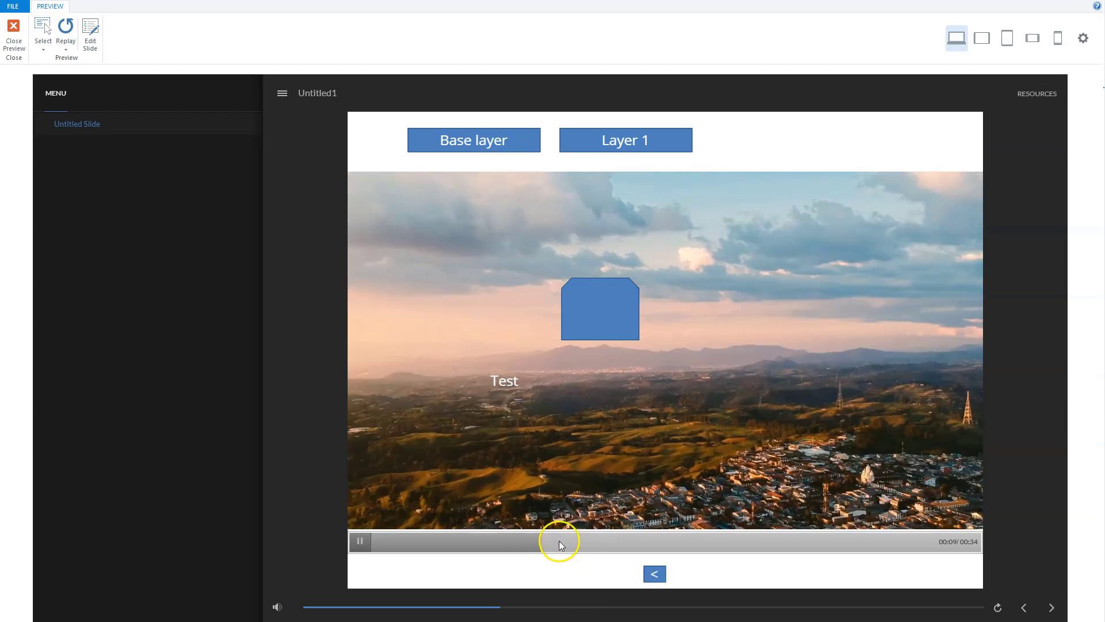
pyautogui.click(655, 574)
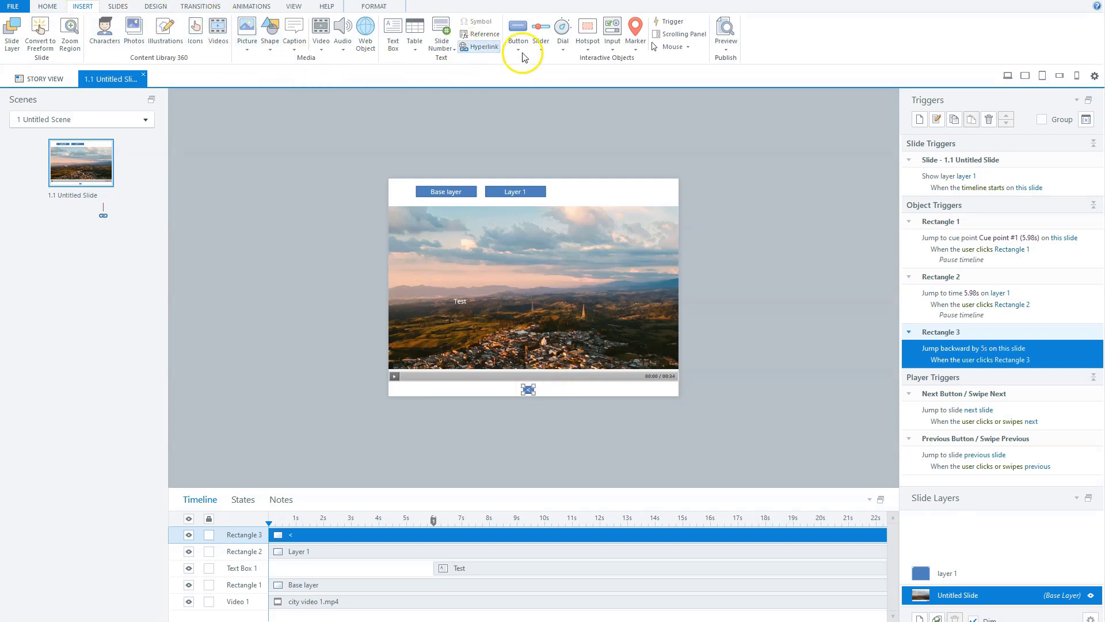
# - Draw a small rectangle labelled '>' beside the '<' shape and start a new trigger for it
pyautogui.click(269, 49)
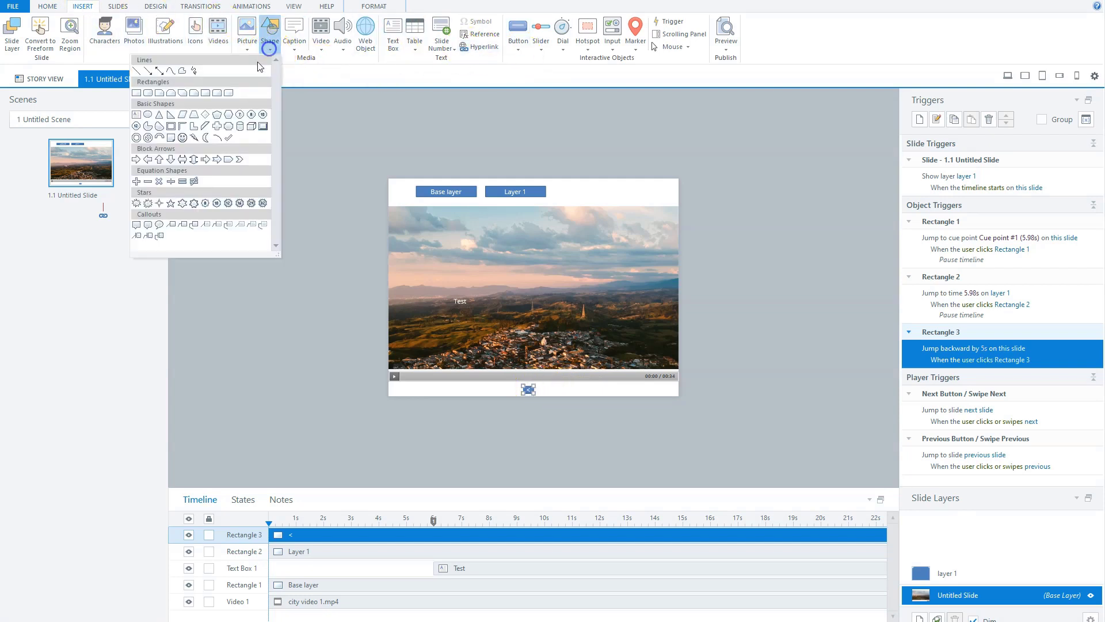
pyautogui.click(137, 92)
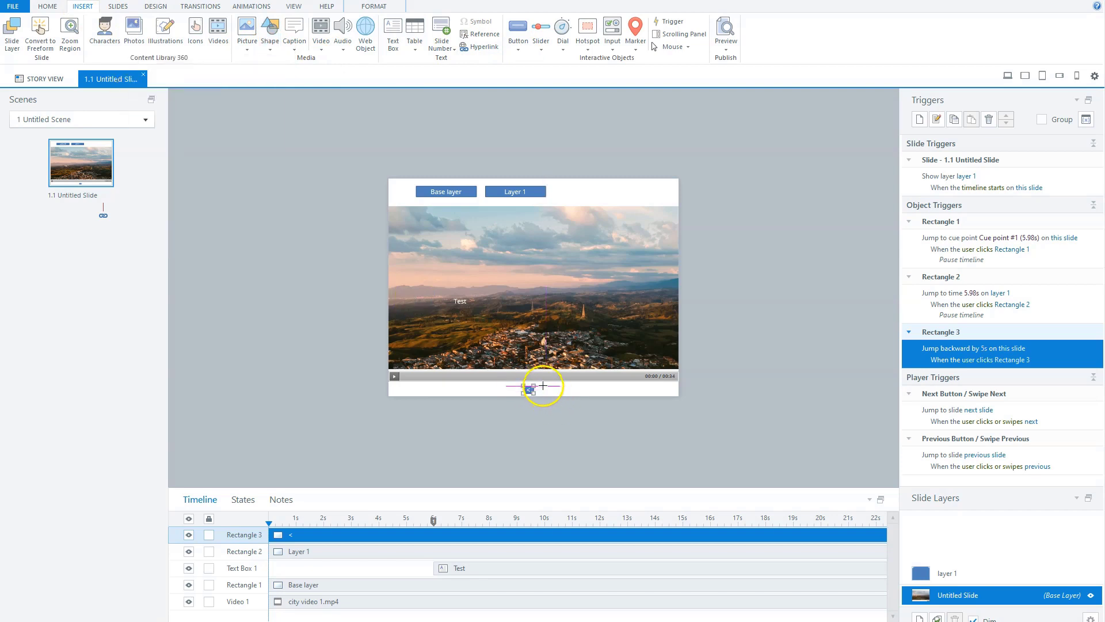
pyautogui.moveTo(543, 385); pyautogui.dragTo(554, 394)
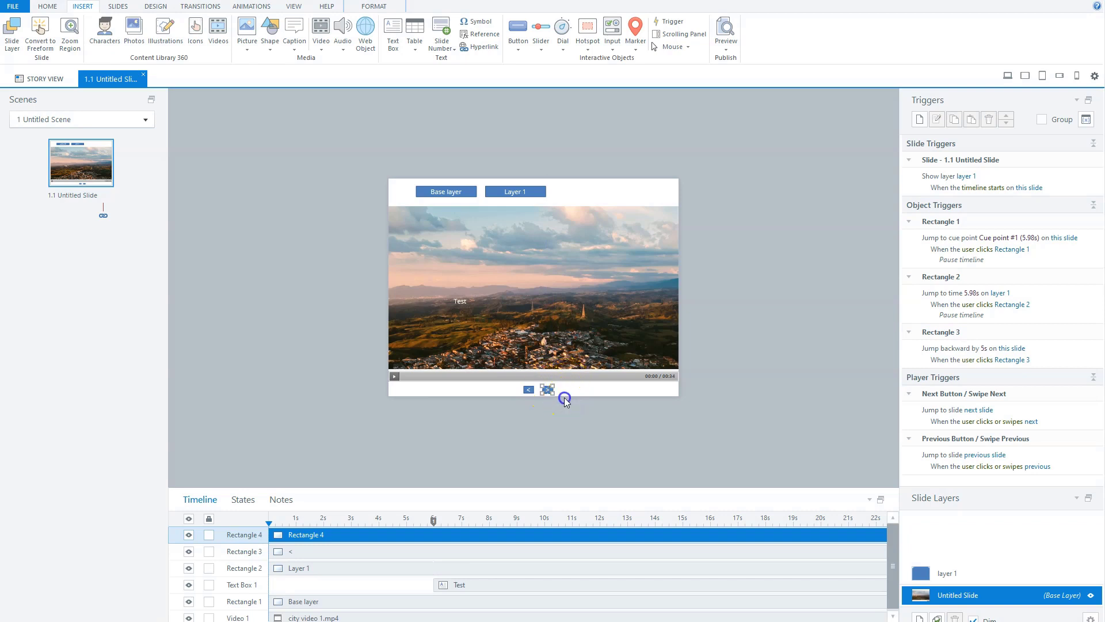
pyautogui.write('>')
pyautogui.click(565, 401)
pyautogui.click(552, 390)
pyautogui.click(919, 120)
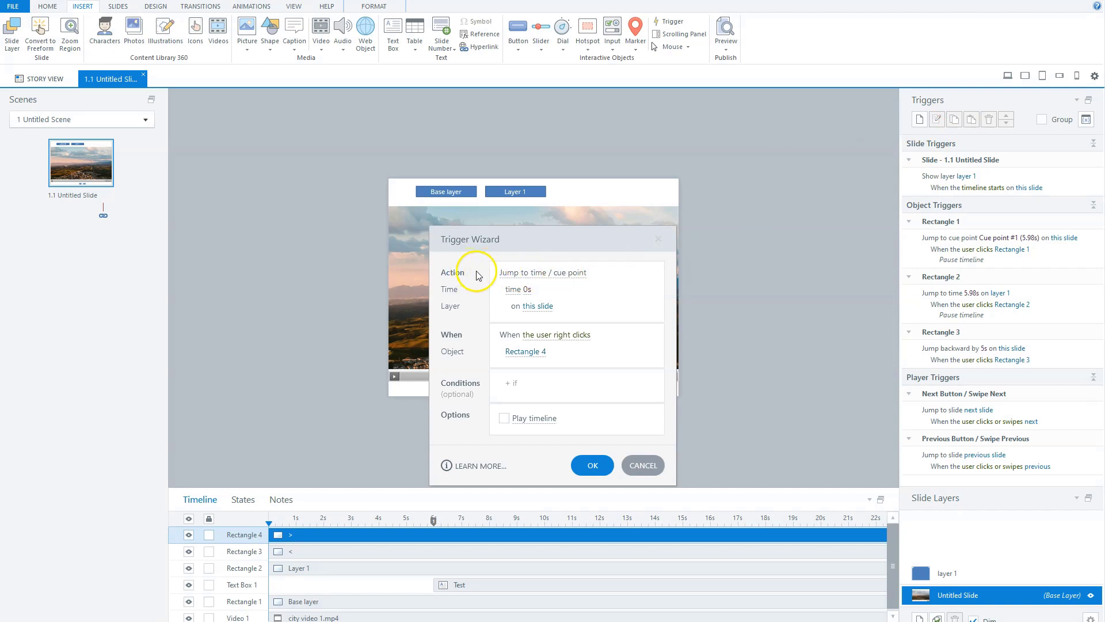
# - Set Rectangle 4's trigger to Jump to time / cue point, Forward / Backward +5s on this slide
pyautogui.click(509, 274)
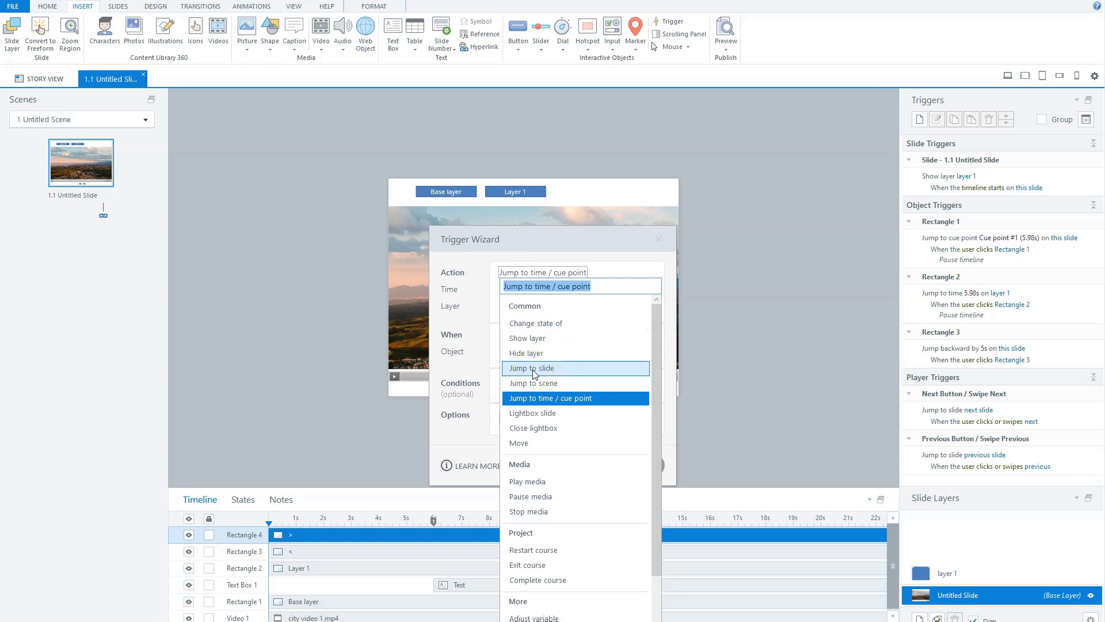
pyautogui.click(509, 401)
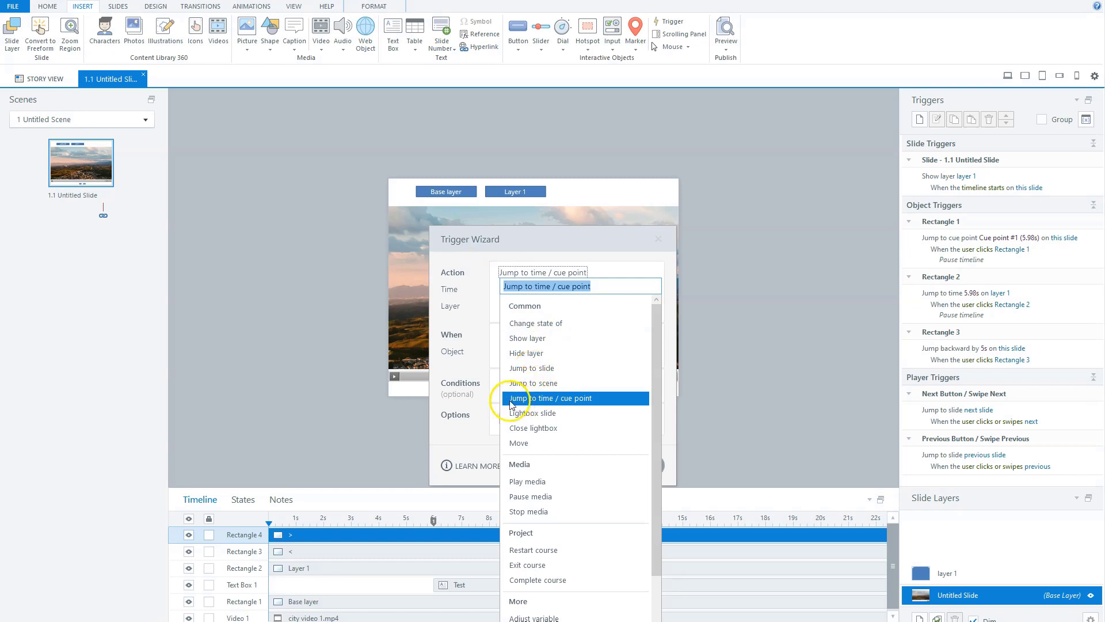
pyautogui.click(564, 398)
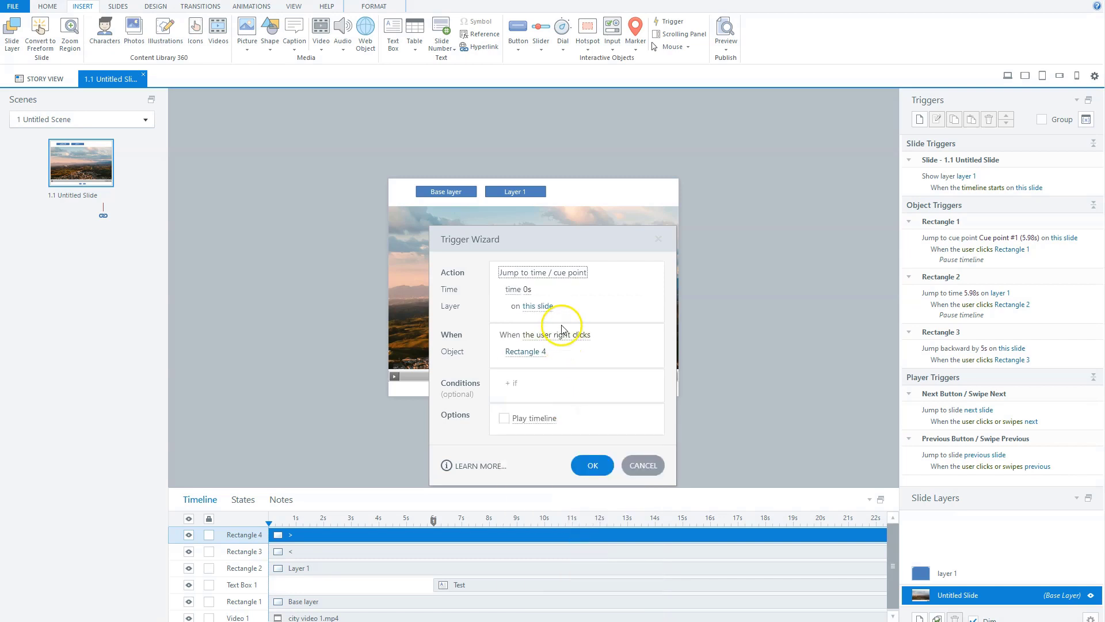
pyautogui.click(515, 290)
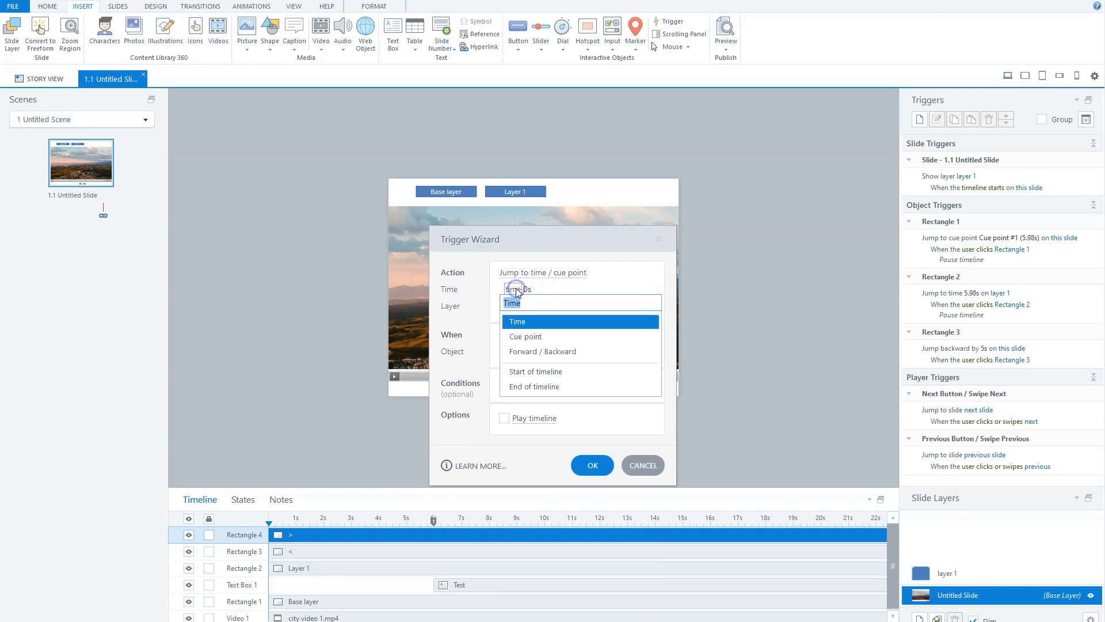
pyautogui.click(530, 352)
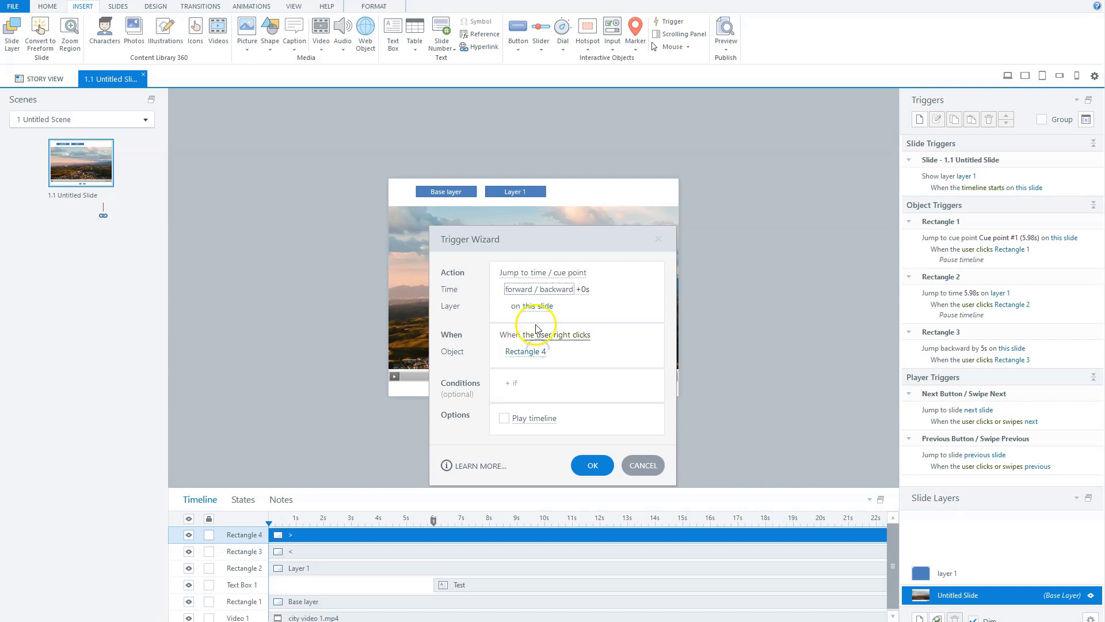
pyautogui.click(584, 290)
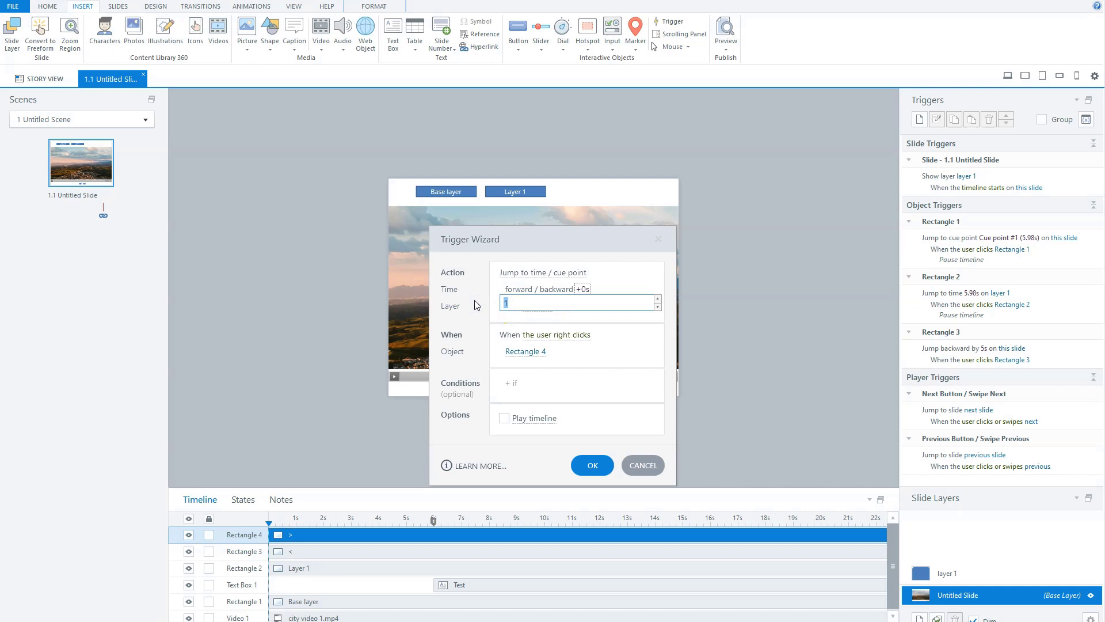
pyautogui.click(633, 315)
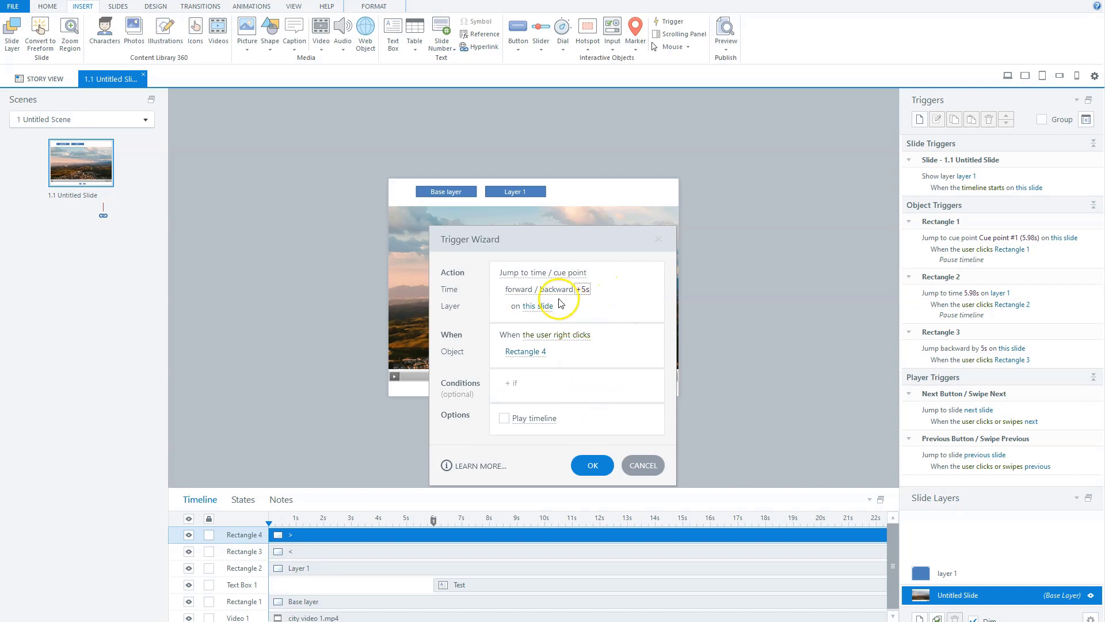
pyautogui.click(593, 465)
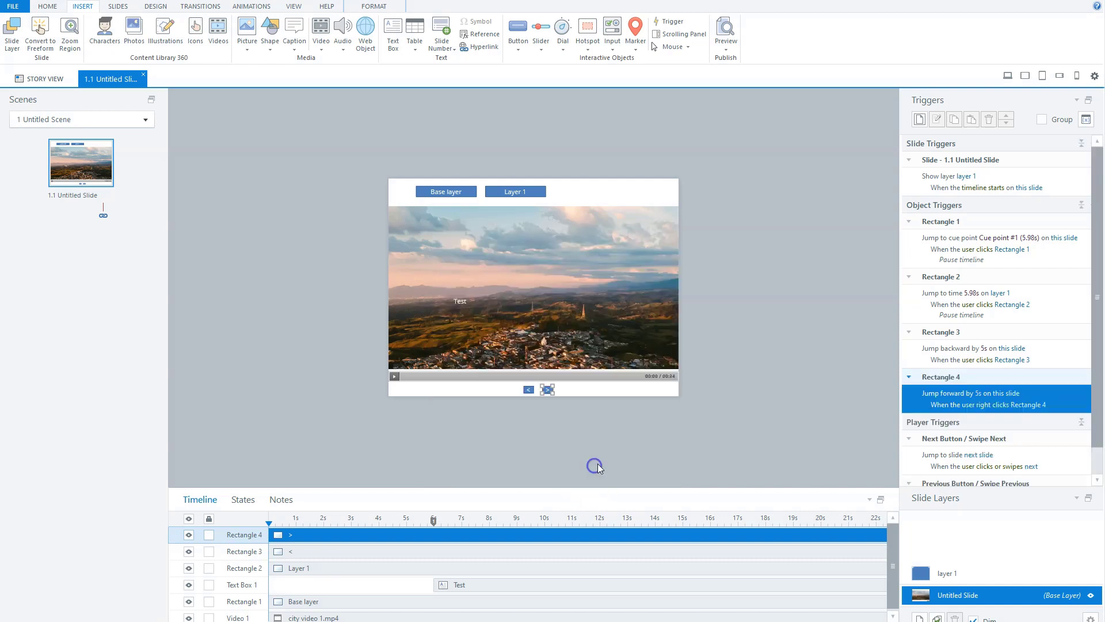
pyautogui.click(726, 51)
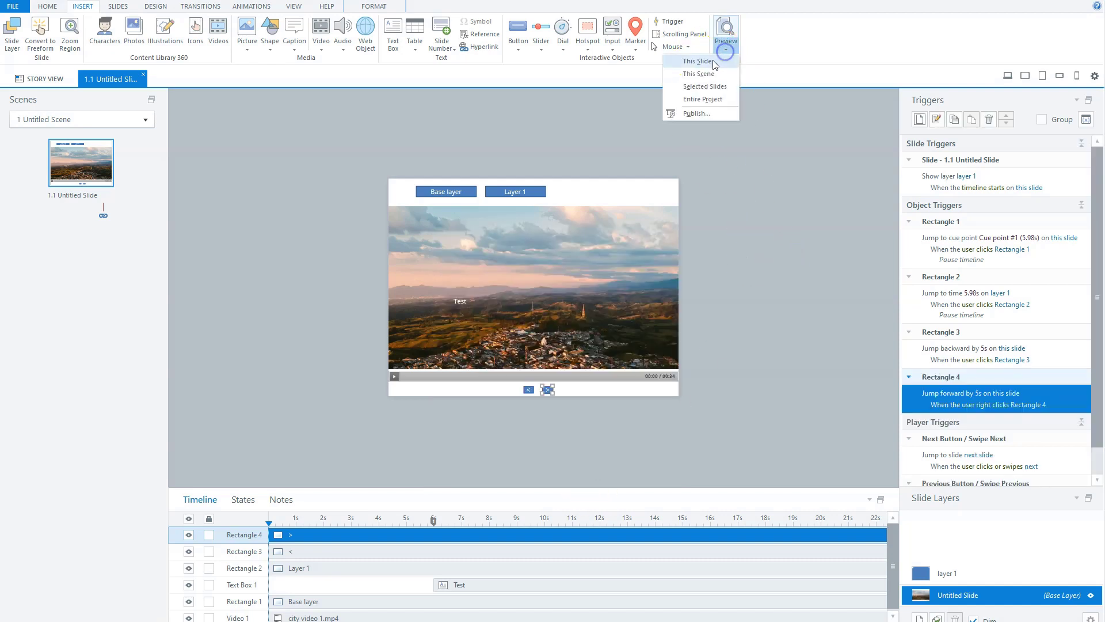
pyautogui.click(714, 64)
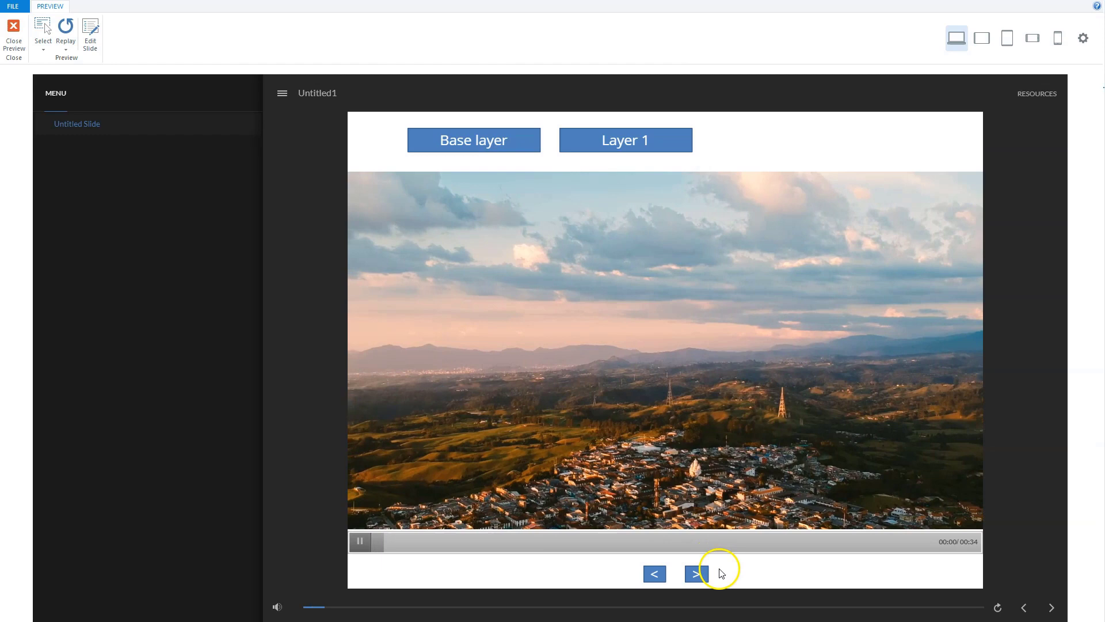
pyautogui.click(696, 573)
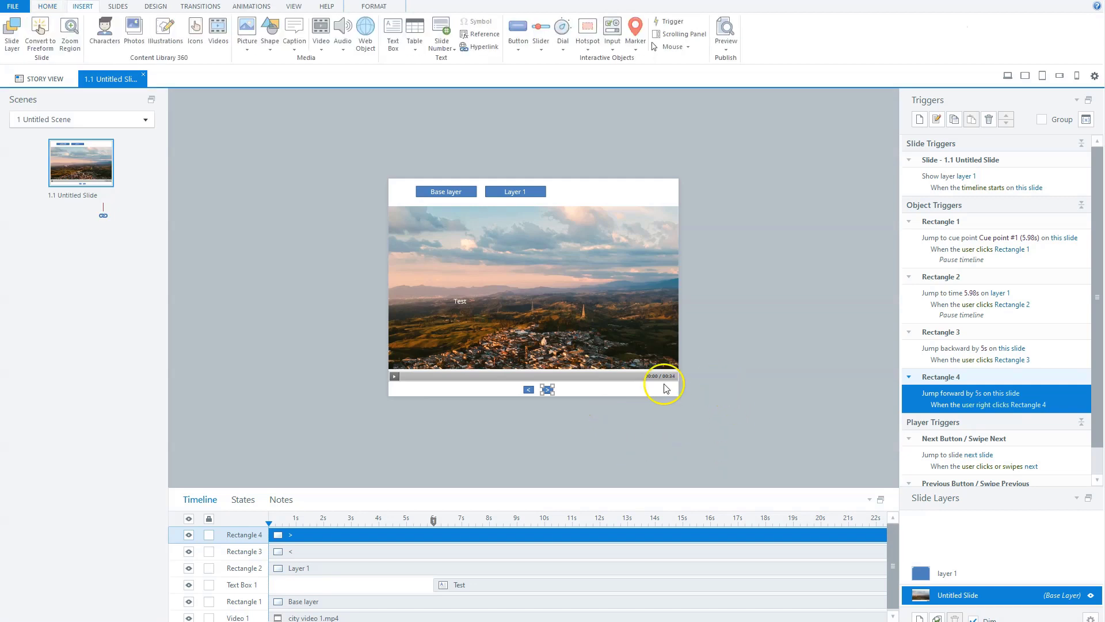
# - Change Rectangle 4's +5s jump trigger to fire on 'User clicks', then preview this slide
pyautogui.click(979, 394)
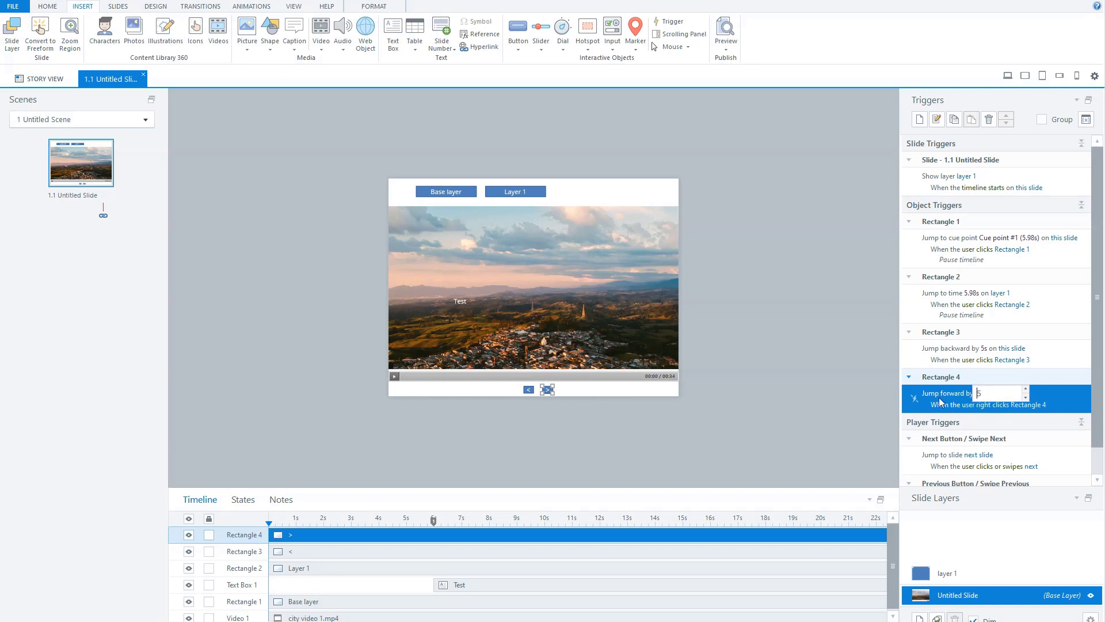
pyautogui.click(1055, 392)
pyautogui.doubleClick(1038, 397)
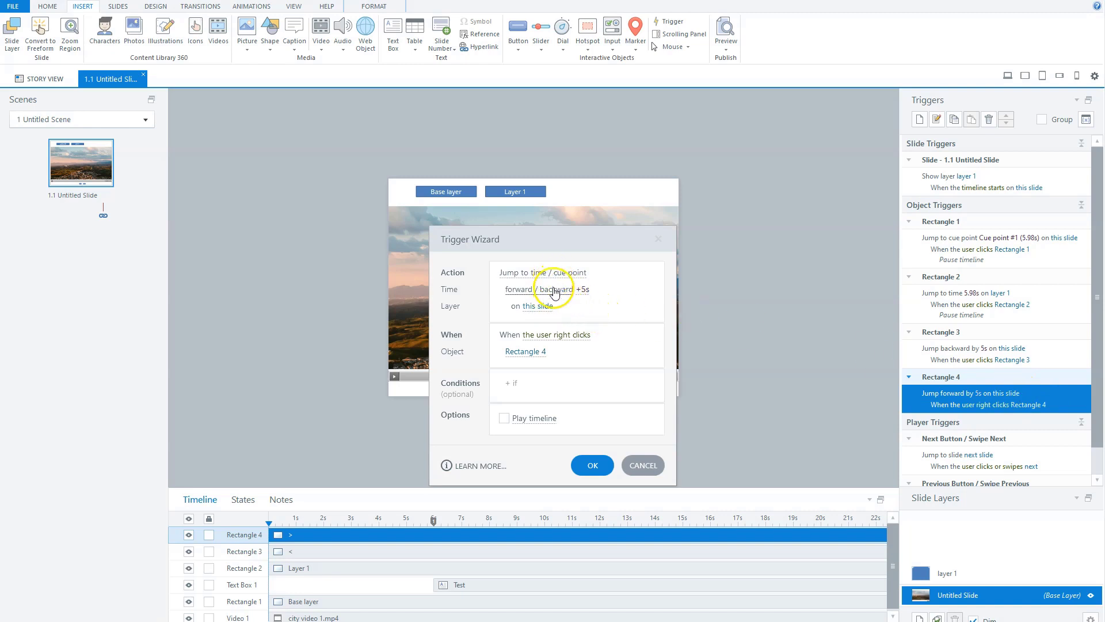
pyautogui.click(555, 336)
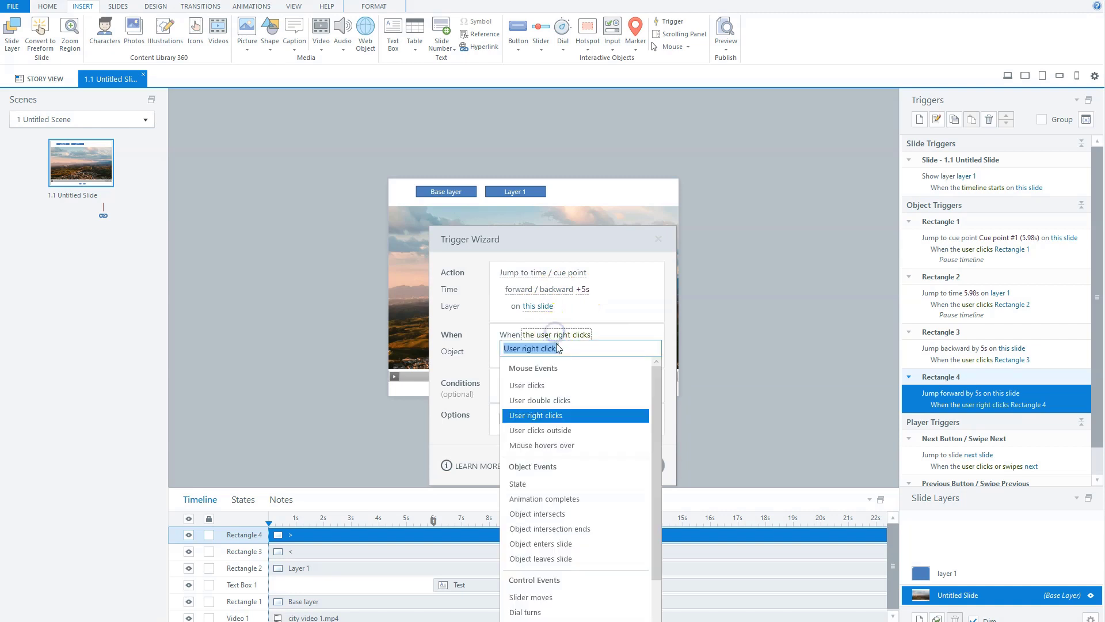
pyautogui.click(544, 371)
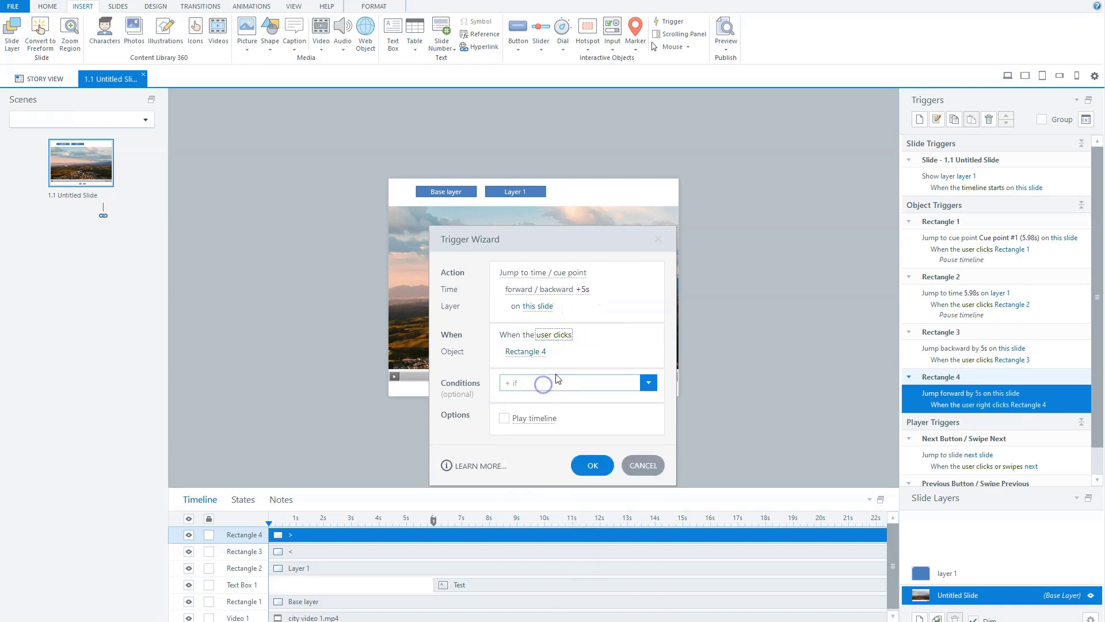
pyautogui.click(592, 462)
pyautogui.click(728, 48)
pyautogui.click(697, 61)
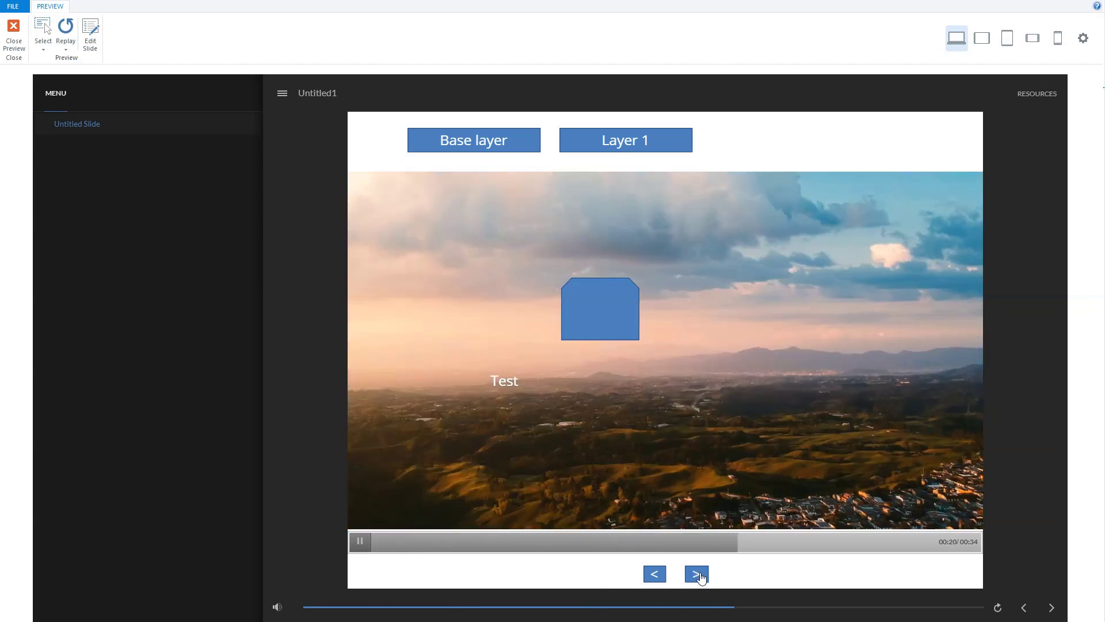
# - Check that '>' skips the video ahead 5s in the preview, then close it
pyautogui.click(700, 577)
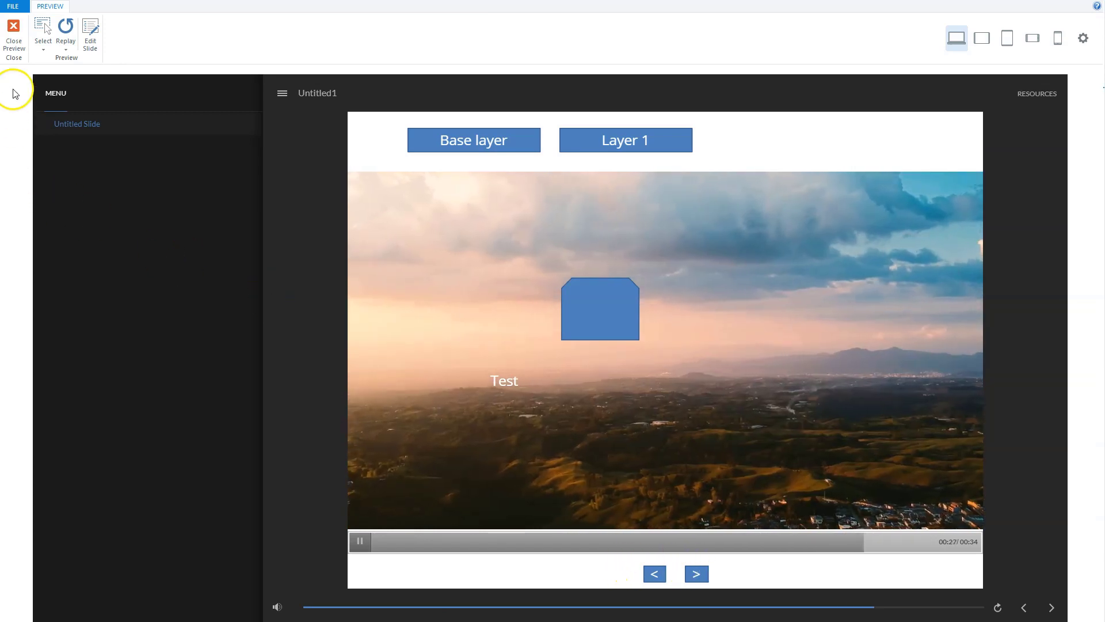
pyautogui.click(14, 35)
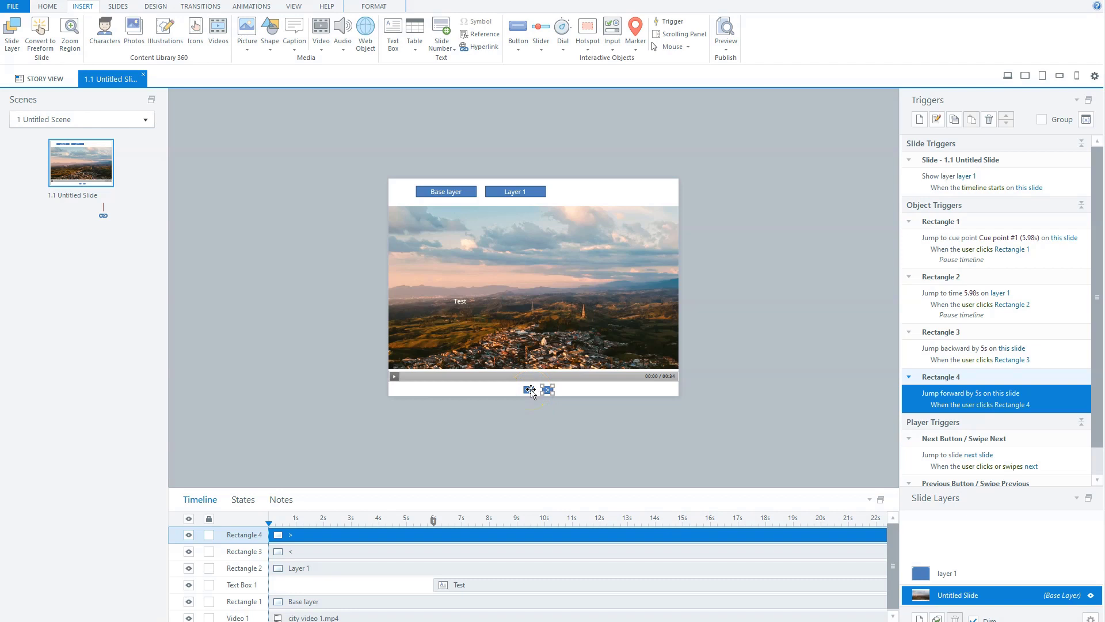
# - With no object selected, start a new Jump to time / cue point trigger targeting 0s
pyautogui.click(787, 263)
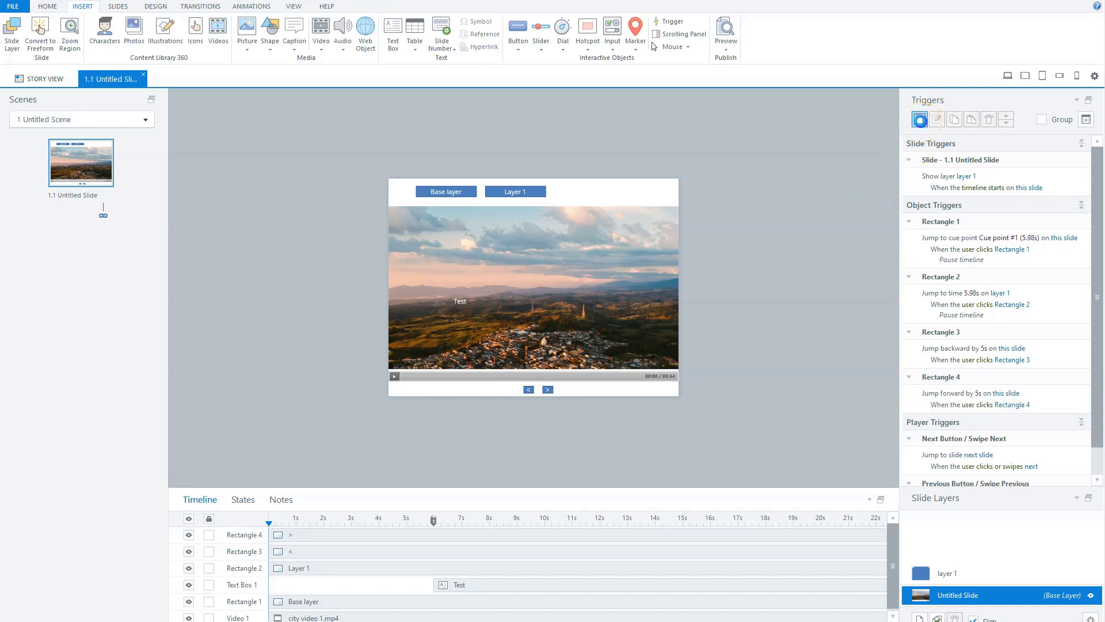
pyautogui.click(919, 122)
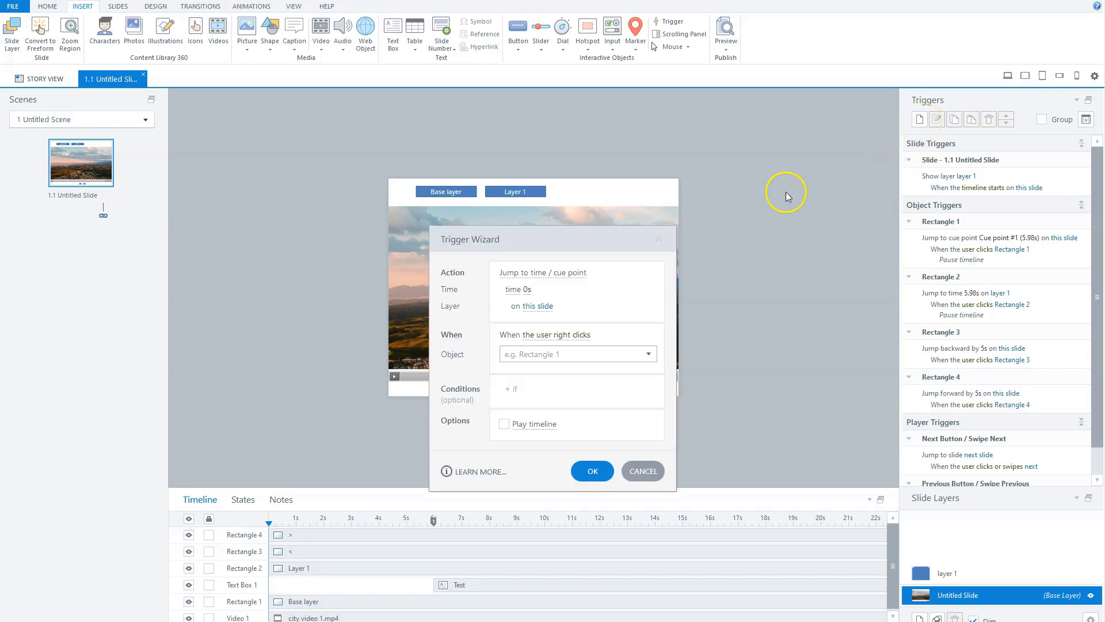
pyautogui.click(515, 290)
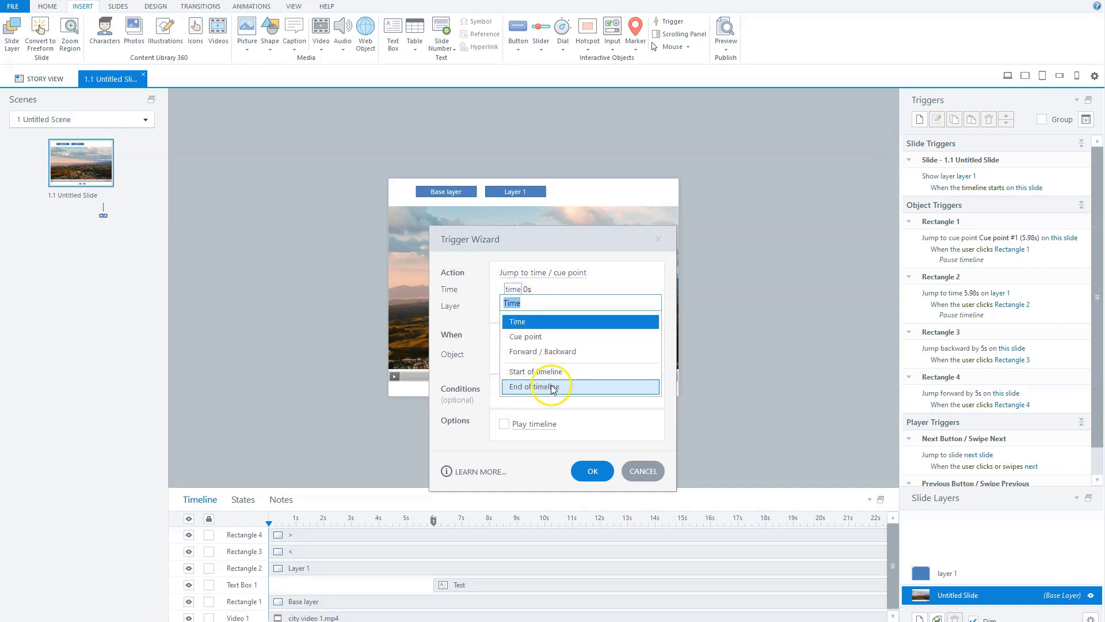
pyautogui.click(593, 471)
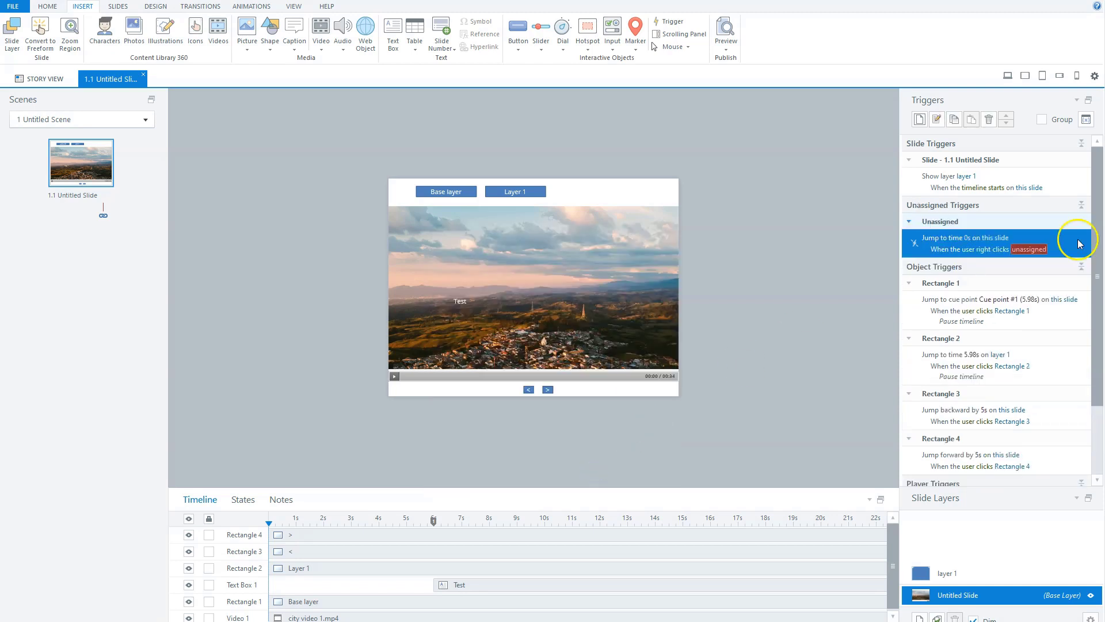